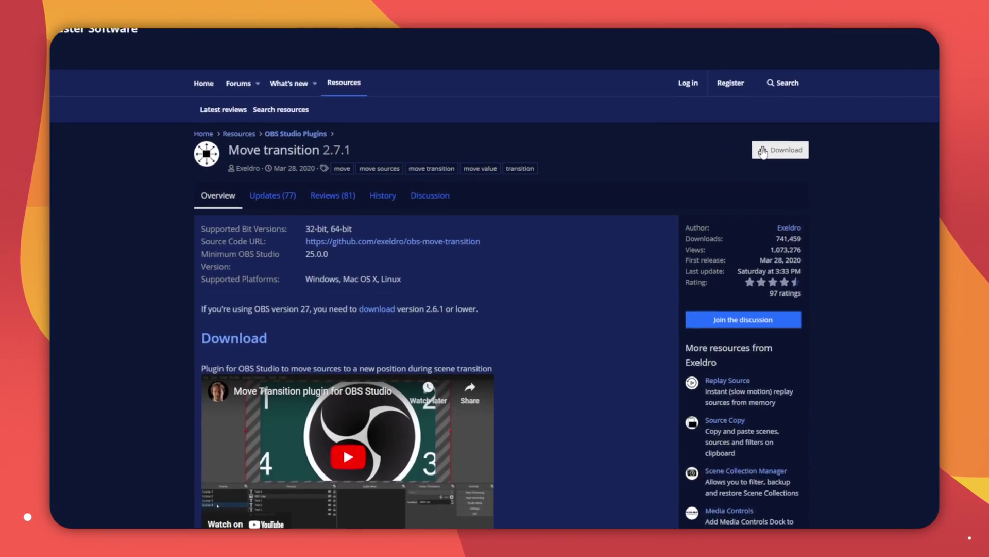
# - View the Move transition's download files and read its reviews, highlighting an installation complaint
pyautogui.click(845, 140)
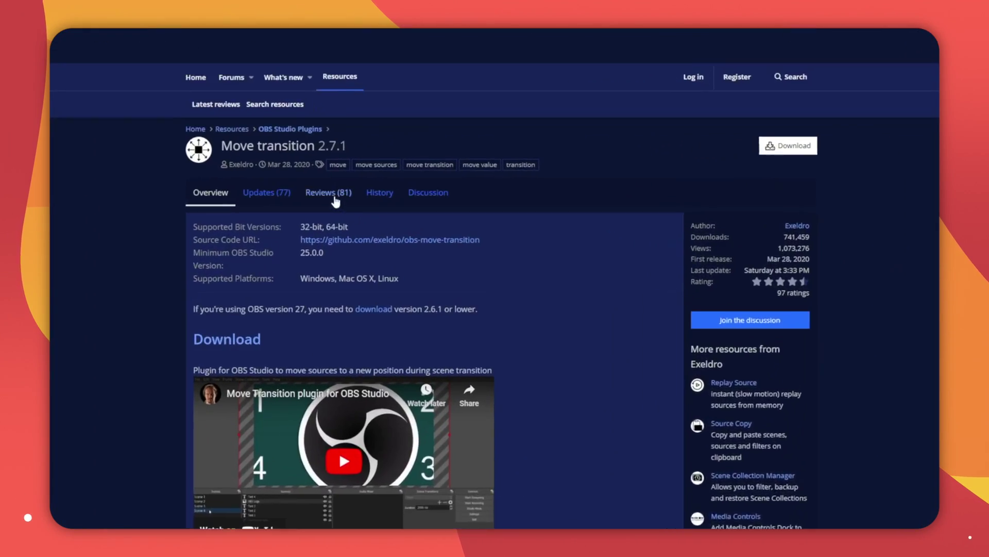
pyautogui.click(332, 195)
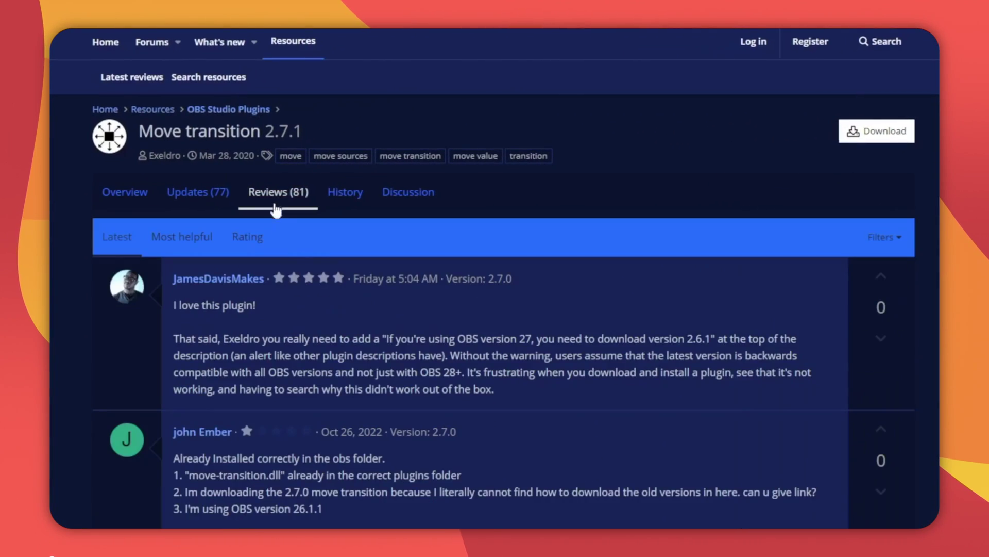
pyautogui.scroll(-5, 339, 293)
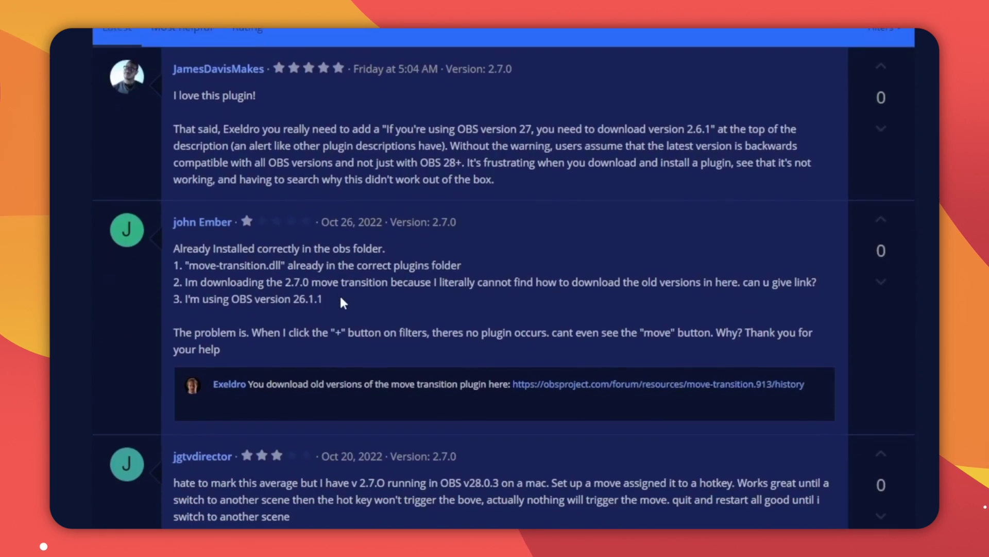
pyautogui.moveTo(137, 178); pyautogui.dragTo(381, 244)
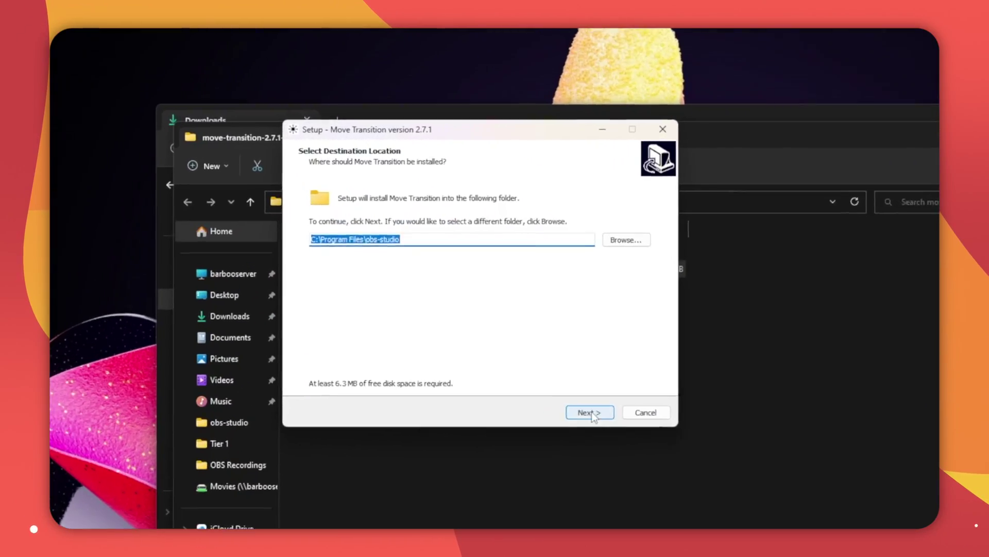
# - Install Move Transition 2.7.1 into the obs-studio folder, keeping the default Start Menu folder
pyautogui.click(592, 412)
pyautogui.click(596, 412)
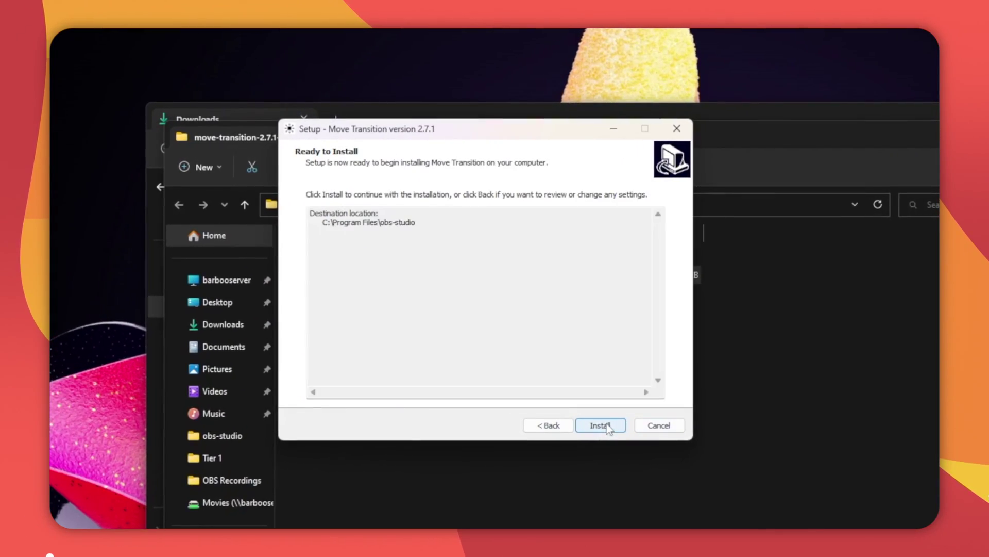
pyautogui.click(601, 425)
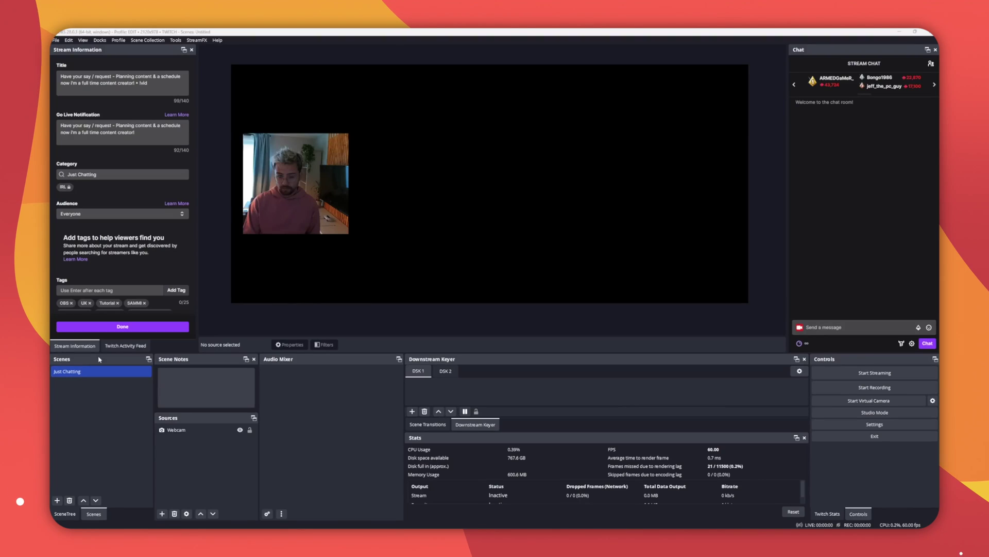
# - Add a Move Source filter named 'Move Left' to the Just Chatting scene
pyautogui.rightClick(95, 374)
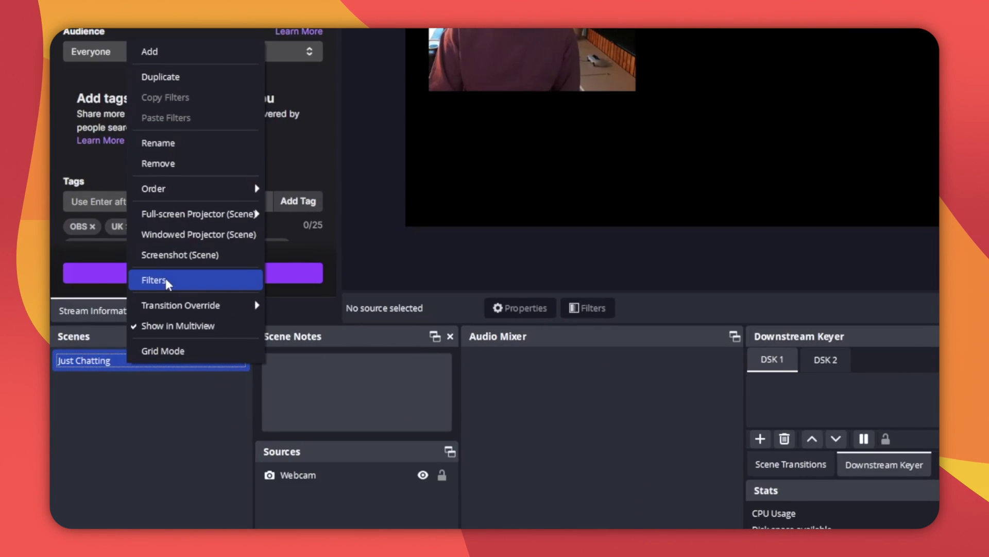
pyautogui.click(113, 324)
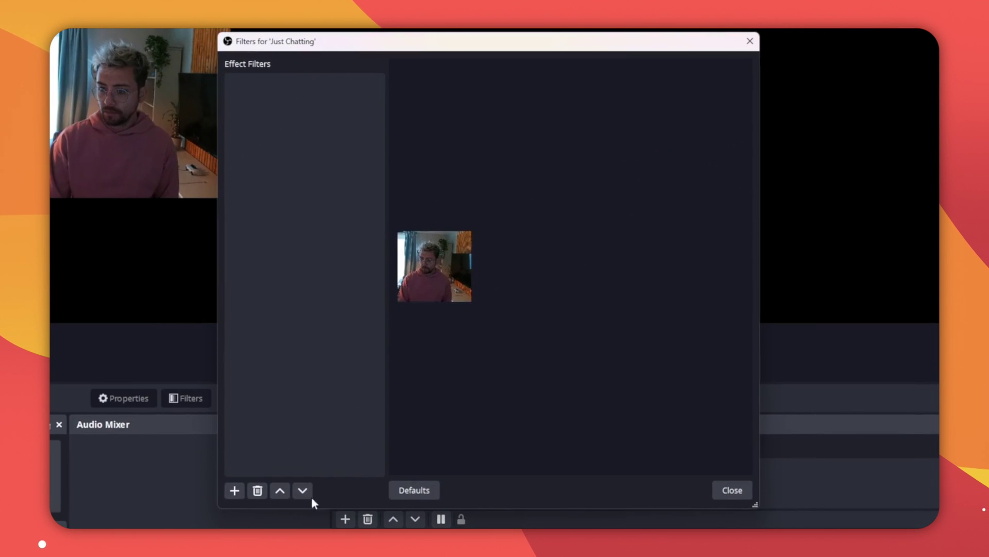
pyautogui.click(235, 491)
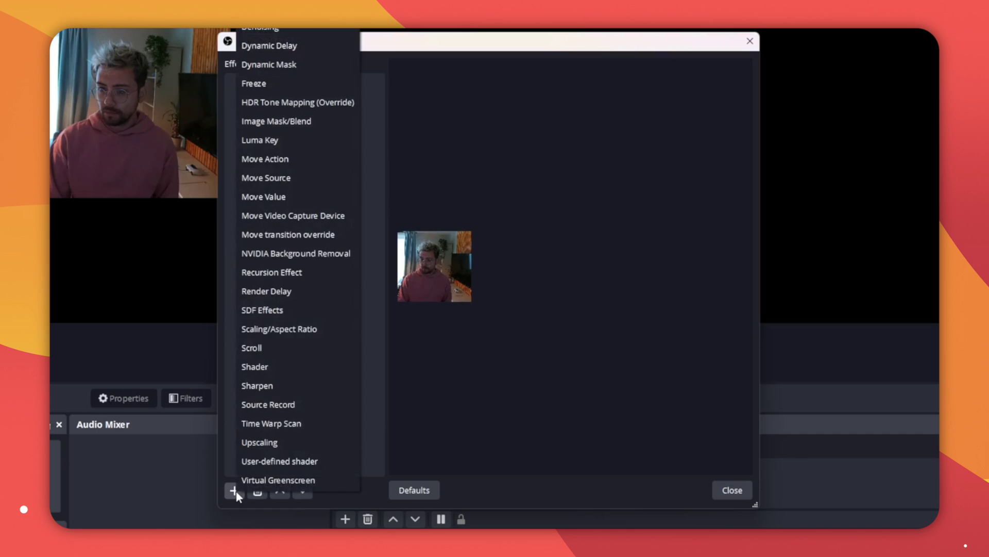
pyautogui.click(263, 177)
pyautogui.write('Move Left')
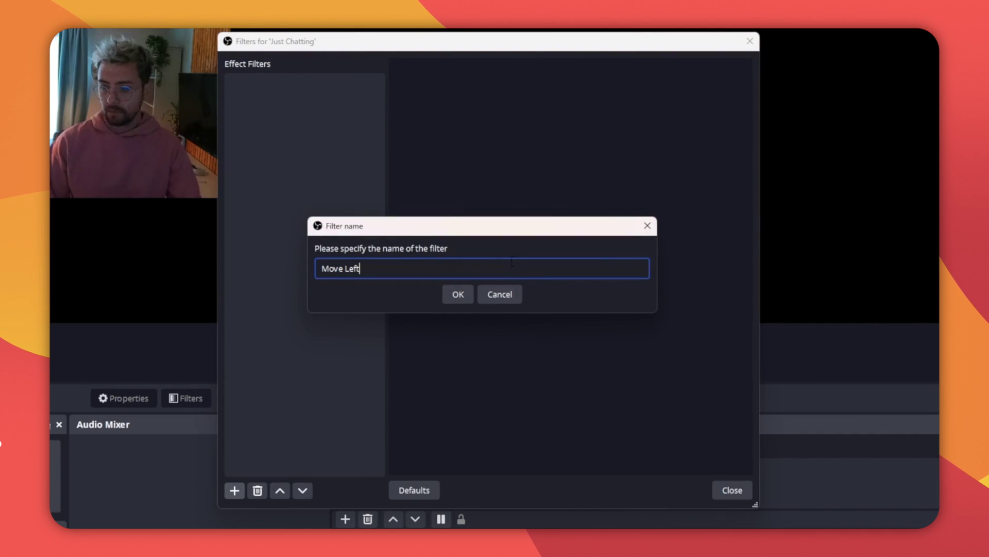
pyautogui.click(445, 296)
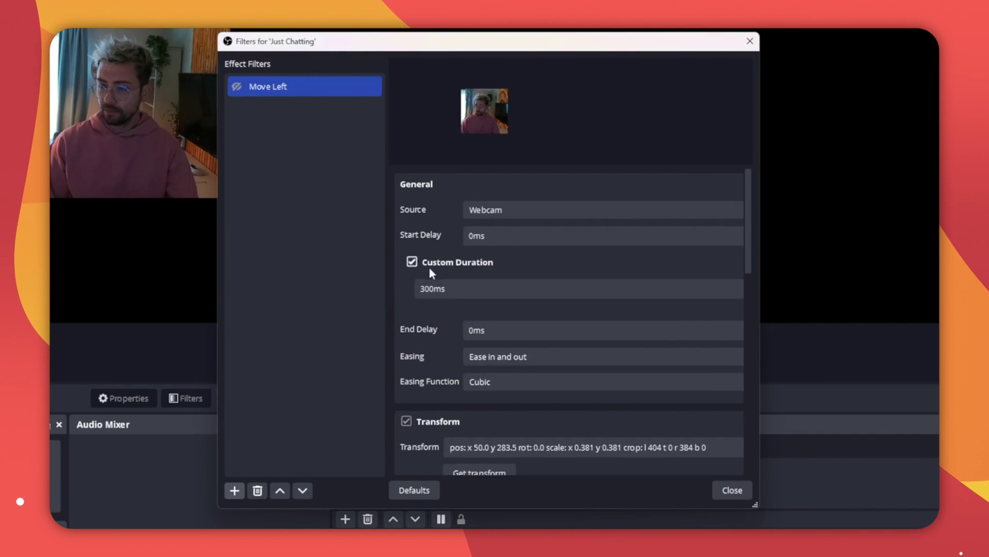
# - Set Move Left's custom duration to 2000ms, keeping Cubic easing
pyautogui.click(426, 286)
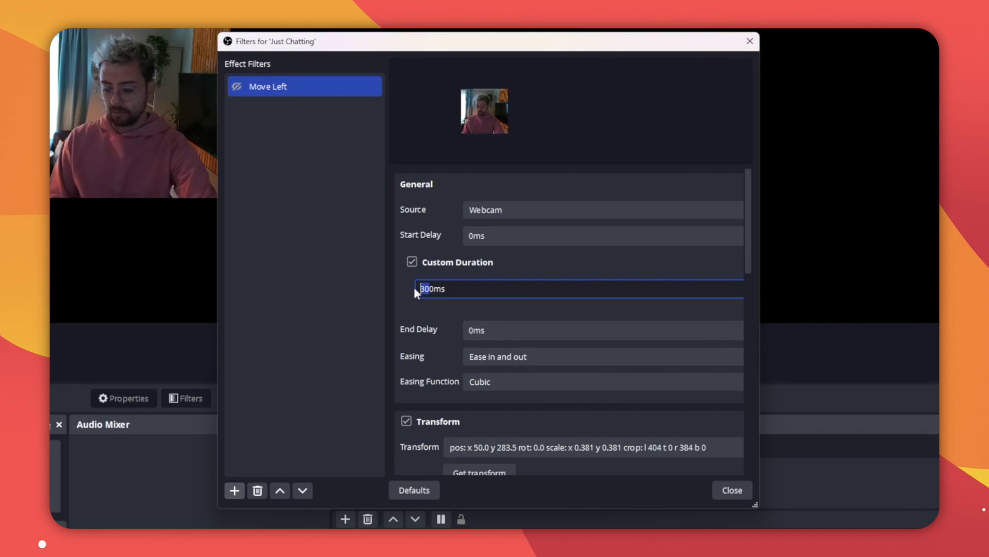
pyautogui.write('20')
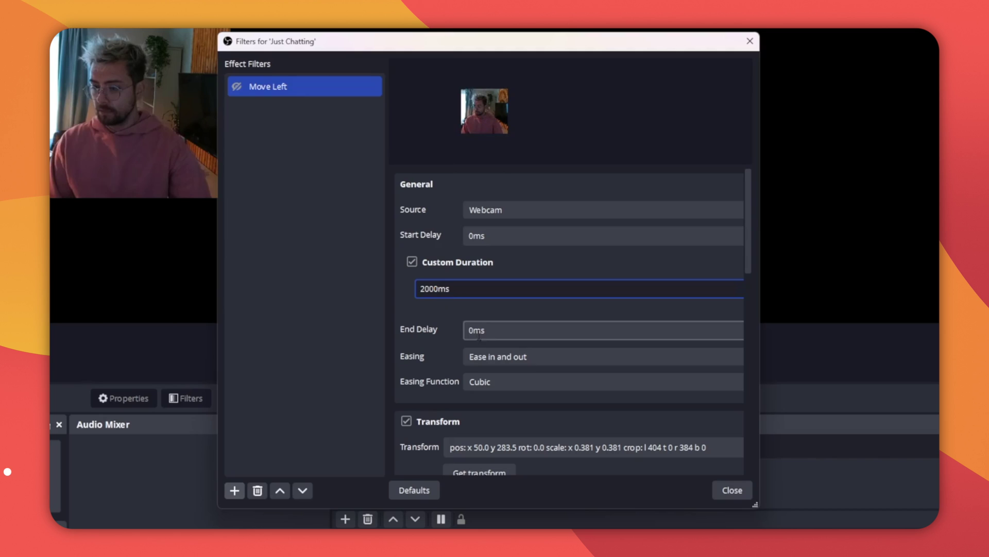
pyautogui.click(484, 382)
pyautogui.click(469, 379)
pyautogui.scroll(-3, 438, 371)
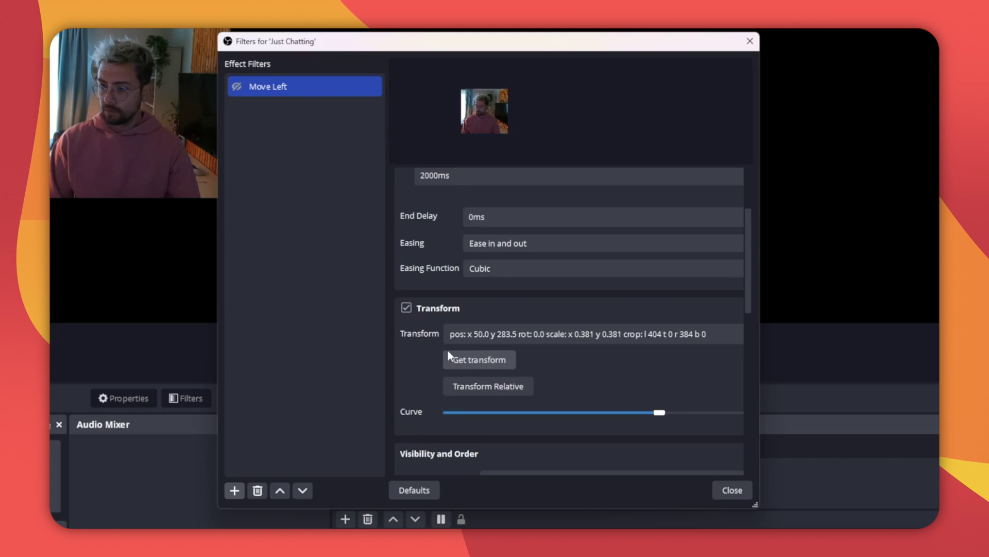
pyautogui.scroll(-12, 446, 349)
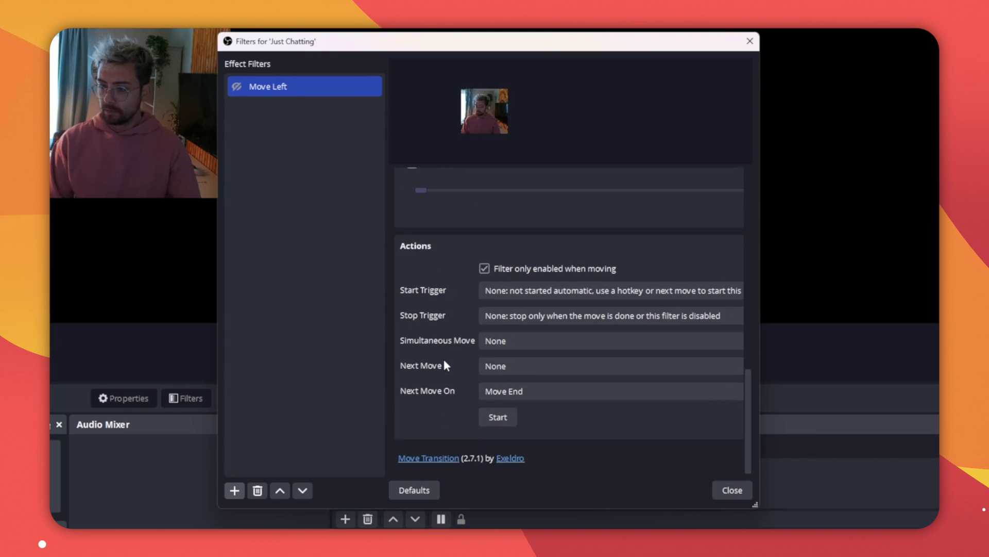
pyautogui.rightClick(267, 81)
# - Duplicate the Move Left filter and name the copy 'Move Right'
pyautogui.click(301, 115)
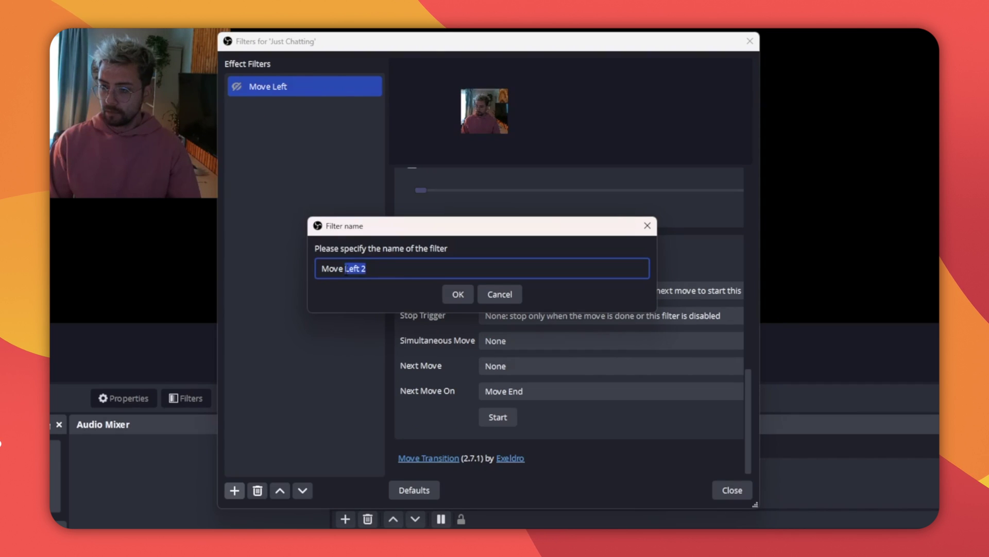
pyautogui.write('Right')
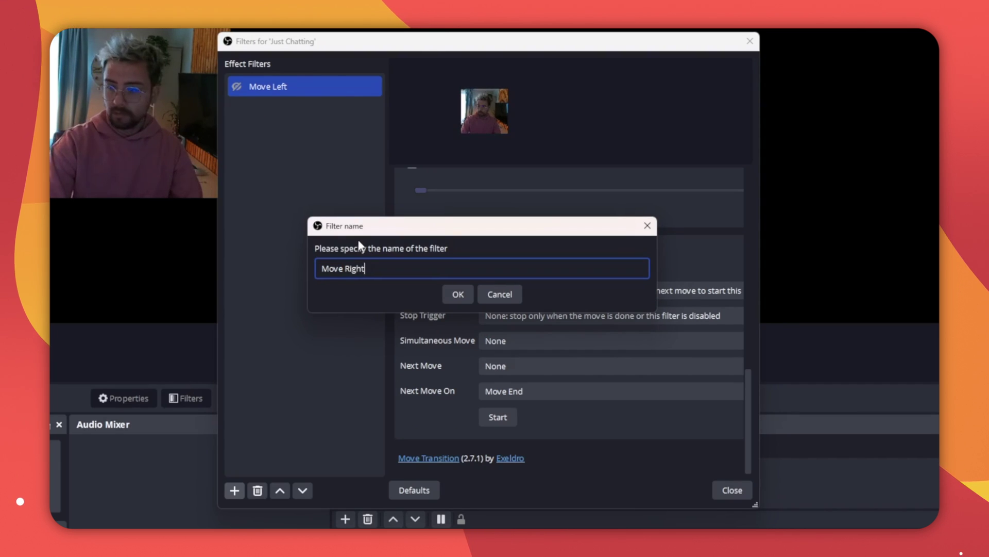
pyautogui.click(458, 294)
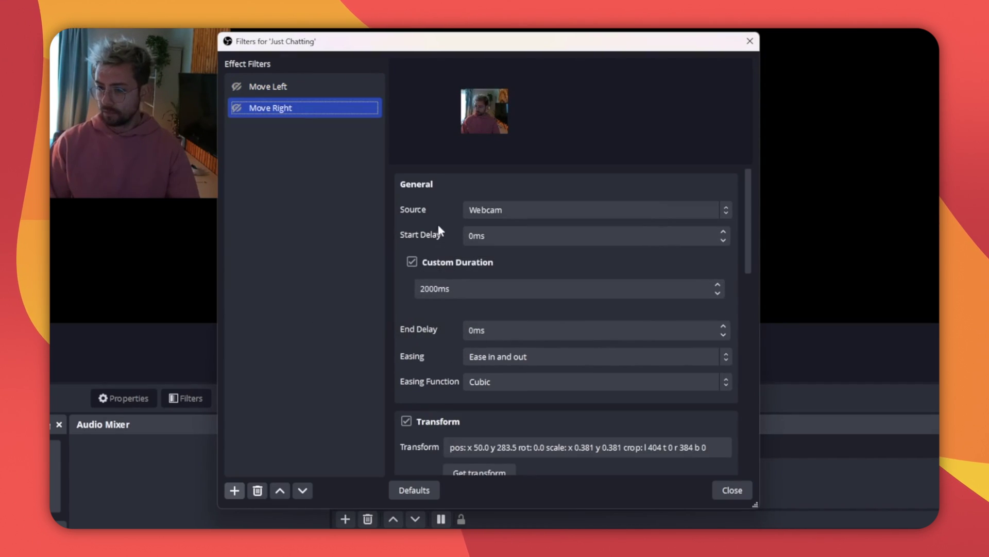
# - Capture the Webcam at the canvas's right edge (x 1639.0), then test Move Left and Move Right
pyautogui.scroll(-3, 461, 302)
pyautogui.moveTo(128, 109); pyautogui.dragTo(829, 110)
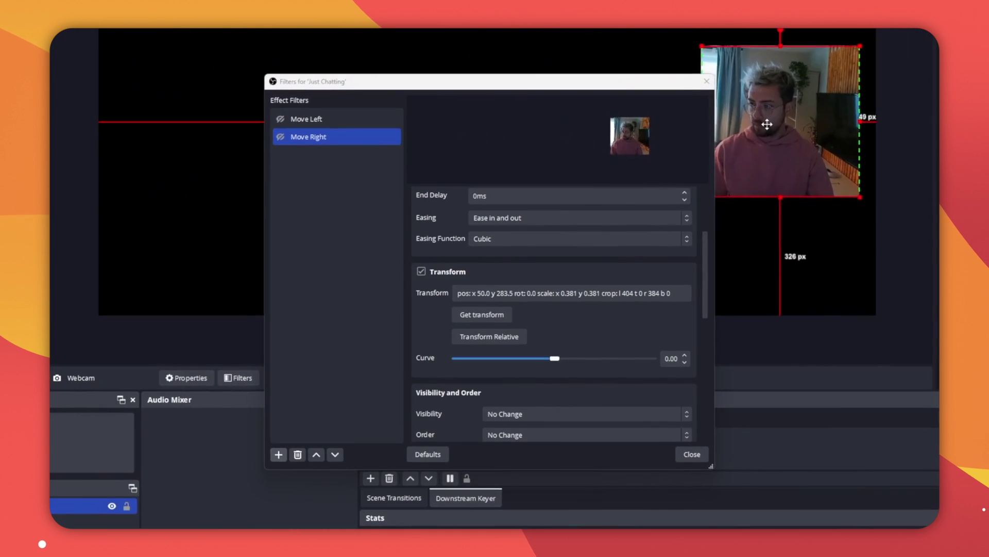
pyautogui.moveTo(771, 138); pyautogui.dragTo(780, 143)
pyautogui.hotkey('shift', 'Left')
pyautogui.hotkey('shift', 'Left')
pyautogui.hotkey('shift', 'Left')
pyautogui.hotkey('shift', 'Left')
pyautogui.hotkey('shift', 'Left')
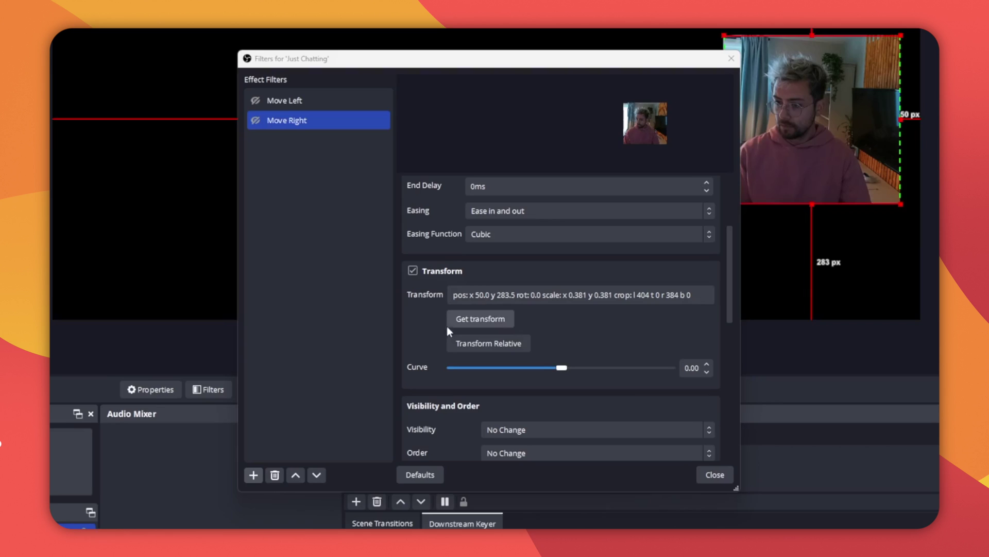
pyautogui.click(467, 316)
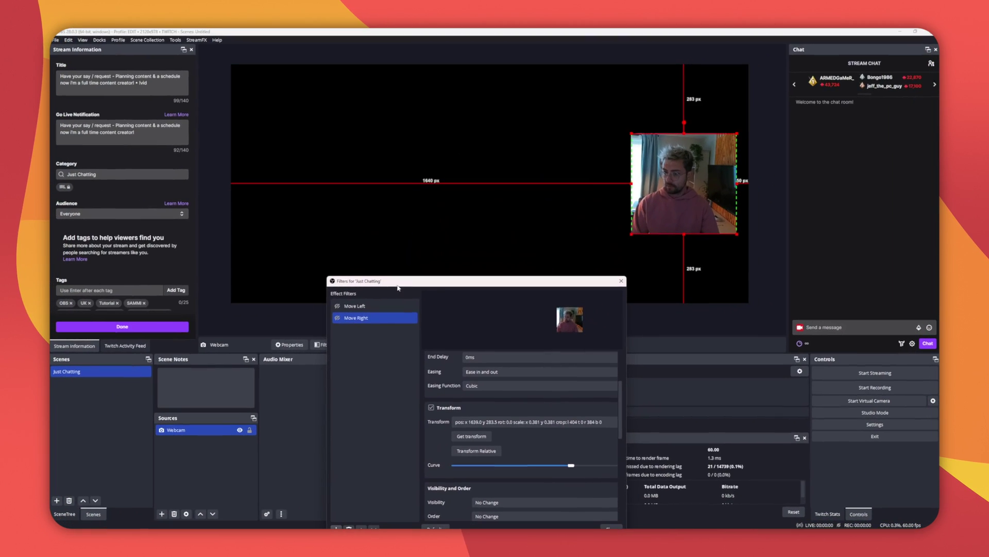
pyautogui.click(337, 306)
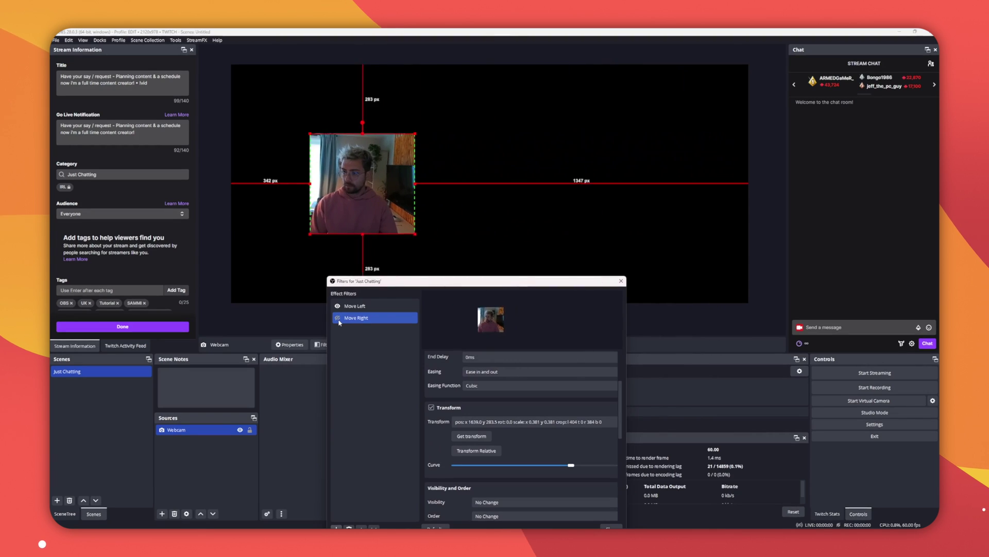
pyautogui.click(338, 317)
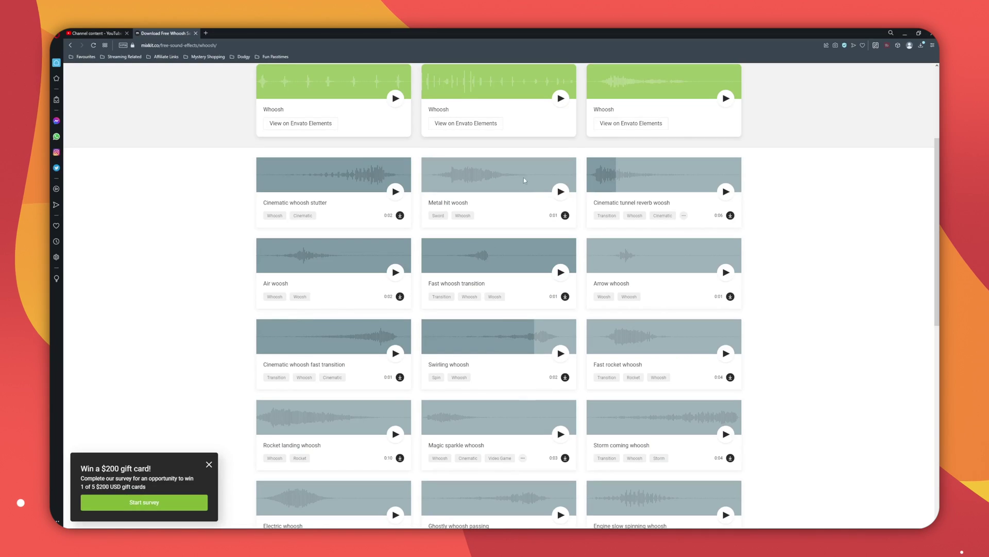
# - Browse Mixkit's free Whoosh results and play the 'Air woosh' preview
pyautogui.scroll(3, 524, 180)
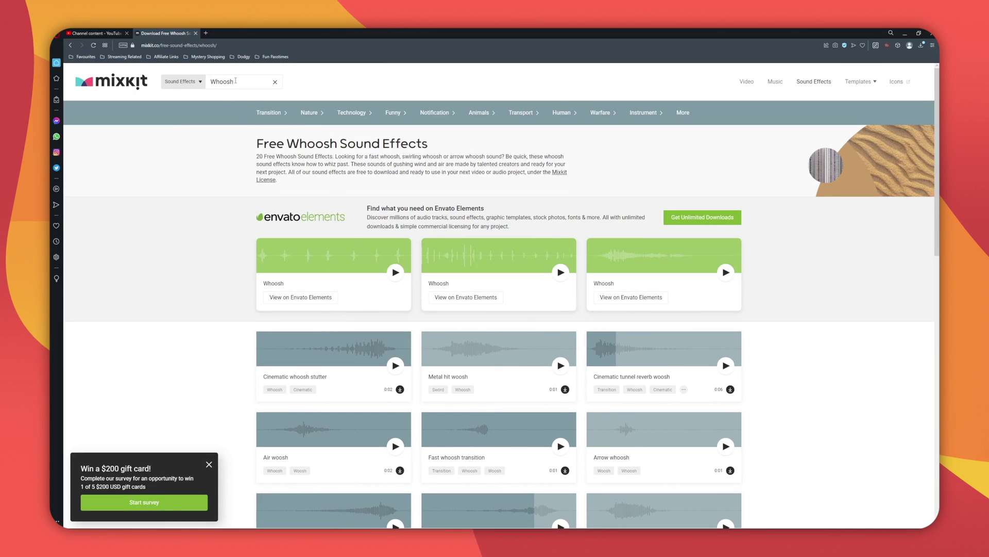
pyautogui.scroll(-3, 347, 181)
pyautogui.click(395, 307)
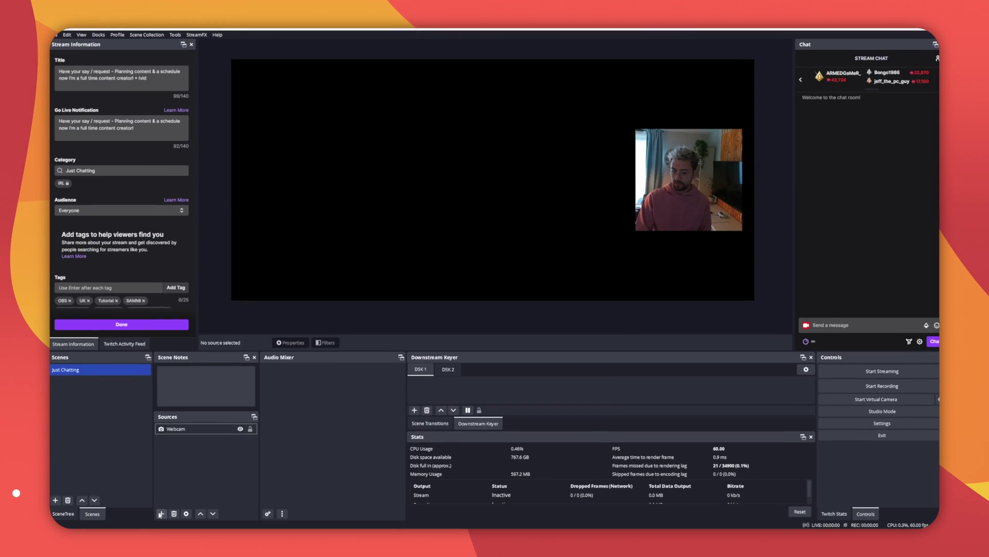
# - Add a new Media Source named 'Whoosh SFX' to the scene
pyautogui.click(161, 510)
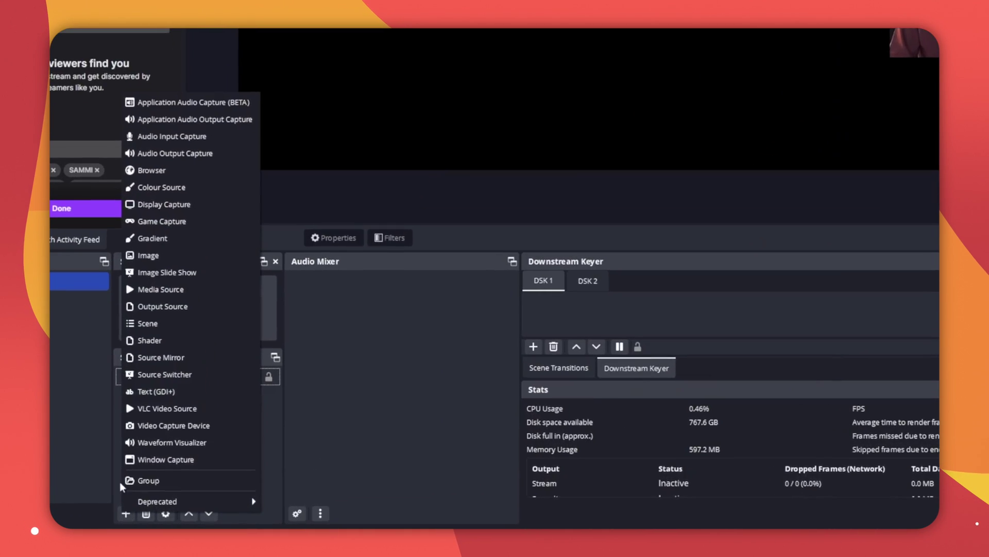
pyautogui.click(158, 281)
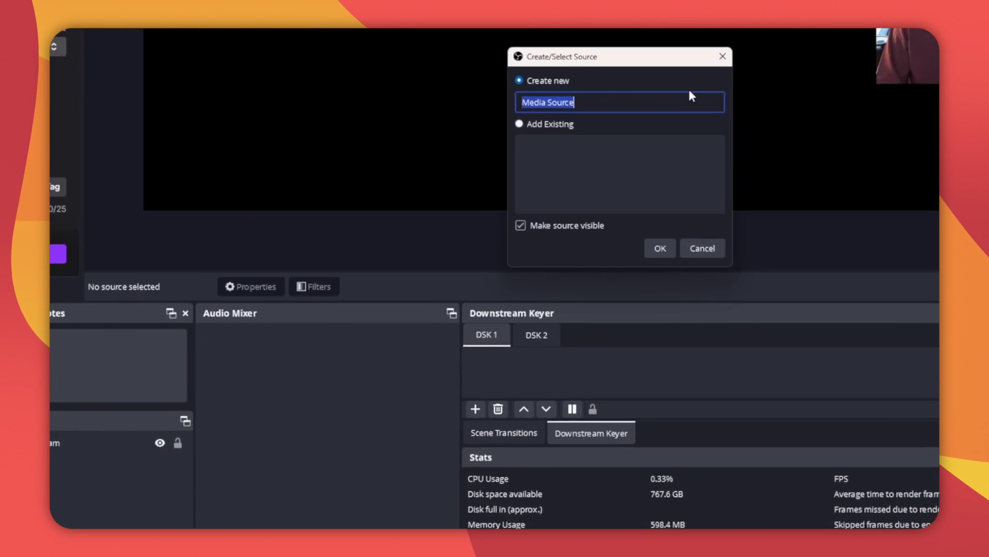
pyautogui.write('Whoosh SFX')
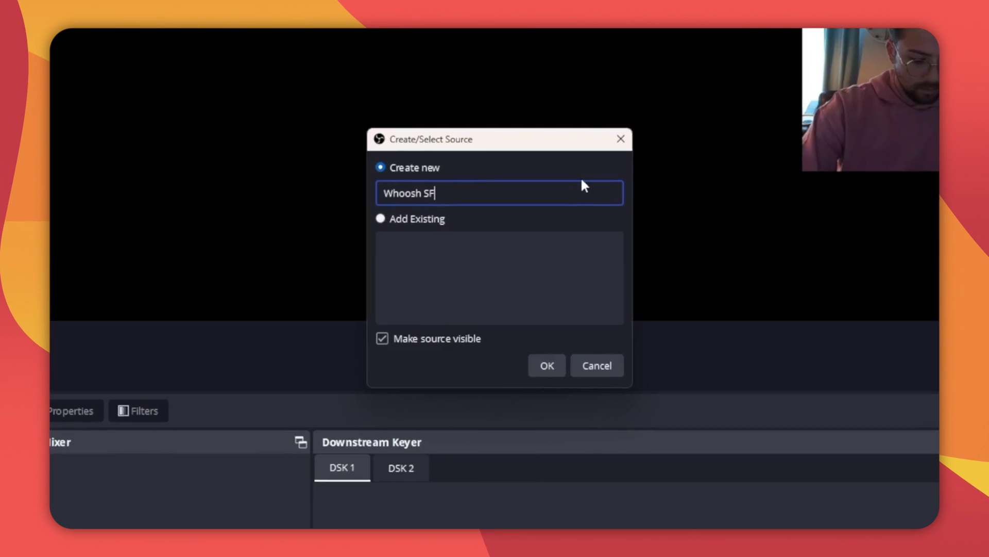
pyautogui.click(535, 377)
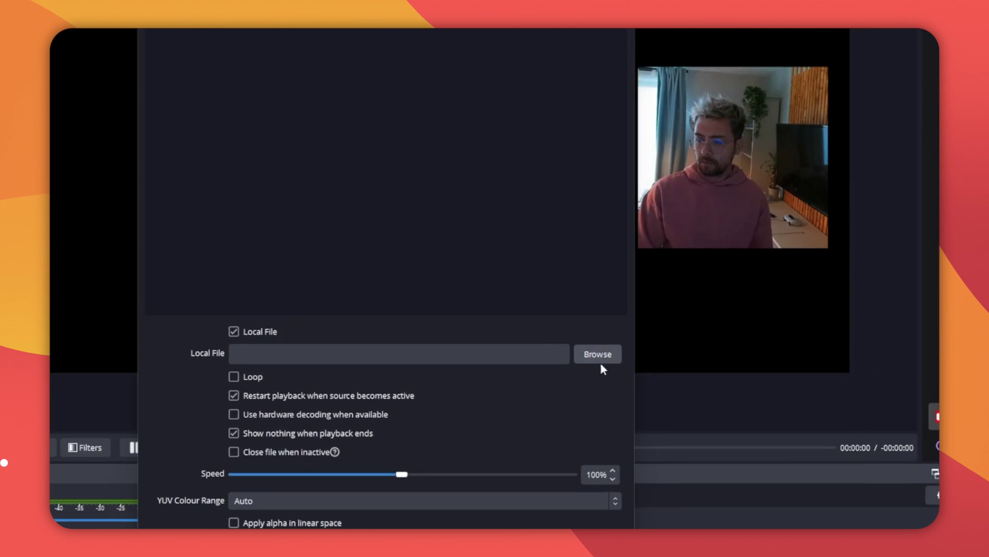
# - Set Whoosh SFX to play mixkit-air-woosh-1489 (1).wav from Documents, restarting when active
pyautogui.click(731, 312)
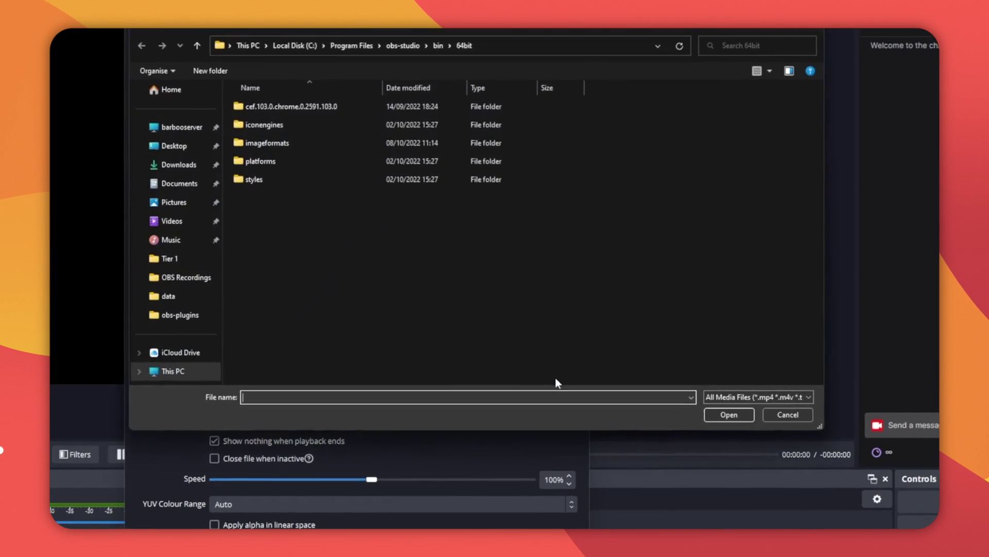
pyautogui.click(172, 186)
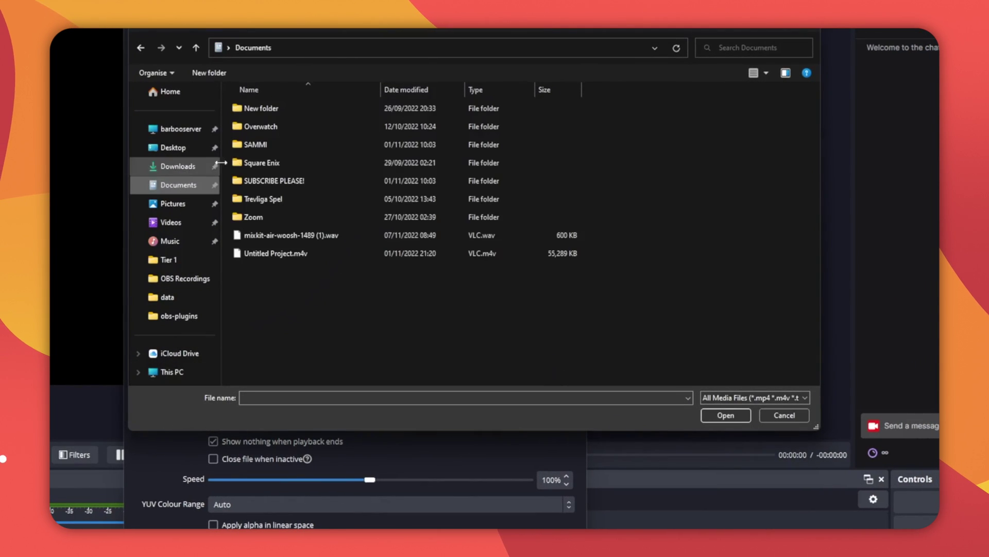
pyautogui.doubleClick(279, 233)
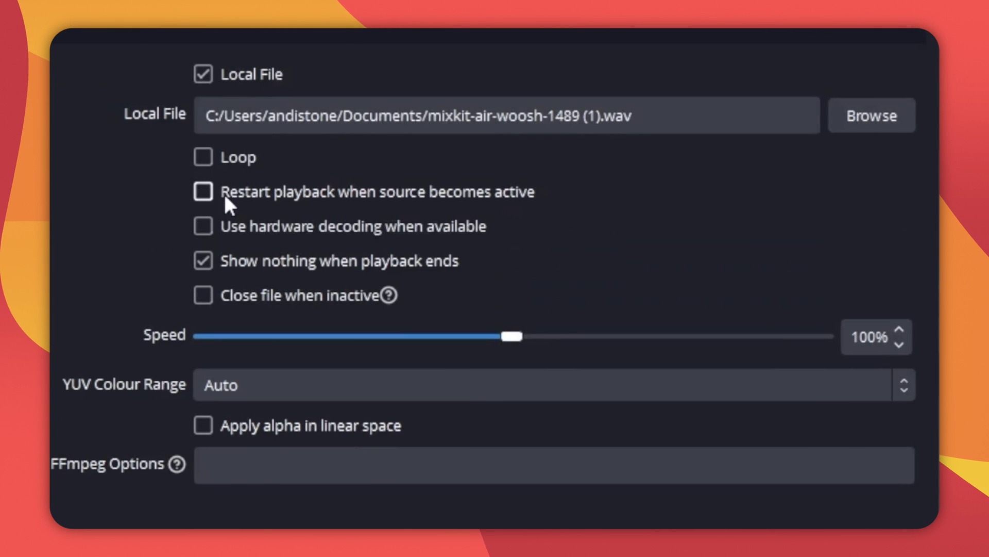
pyautogui.click(227, 195)
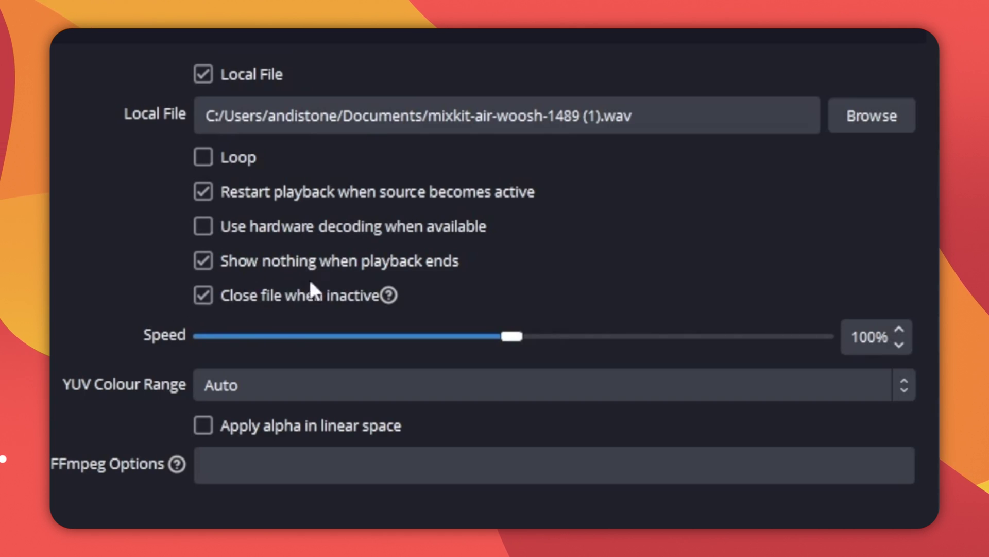
pyautogui.moveTo(388, 296)
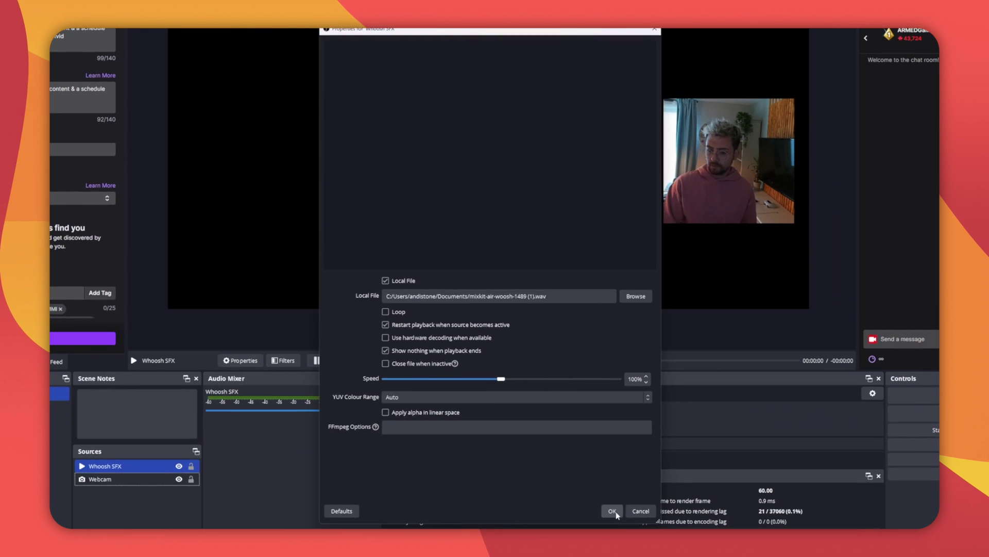
pyautogui.click(613, 513)
pyautogui.click(309, 338)
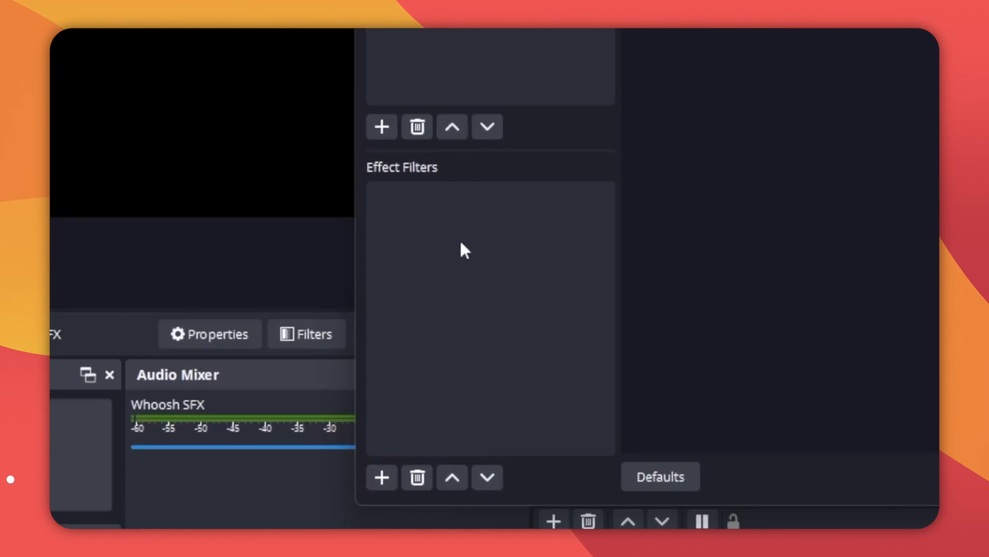
# - Add a Move Value effect filter named 'Right - Left' to Whoosh SFX
pyautogui.rightClick(466, 251)
pyautogui.moveTo(480, 254)
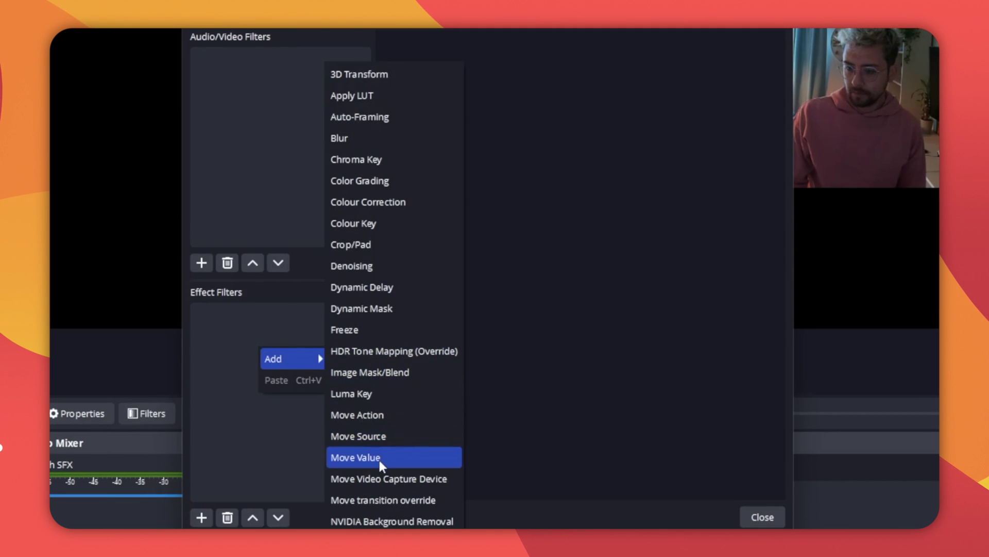
pyautogui.click(380, 458)
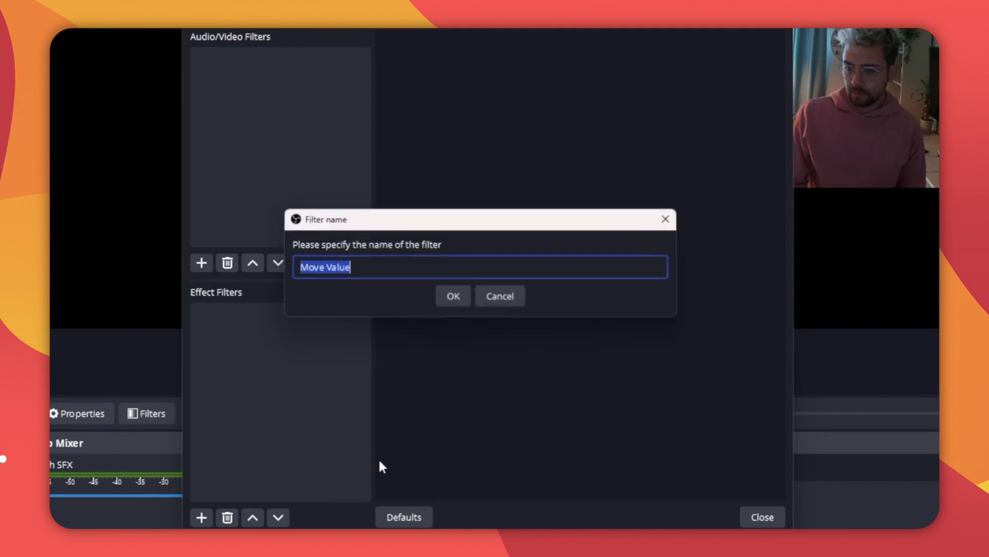
pyautogui.write('Right - Left')
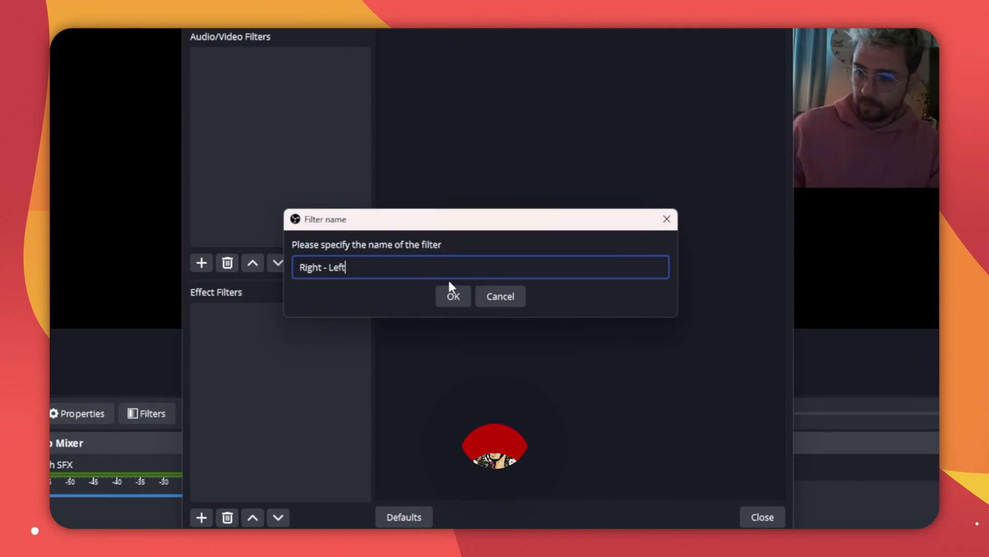
pyautogui.click(454, 294)
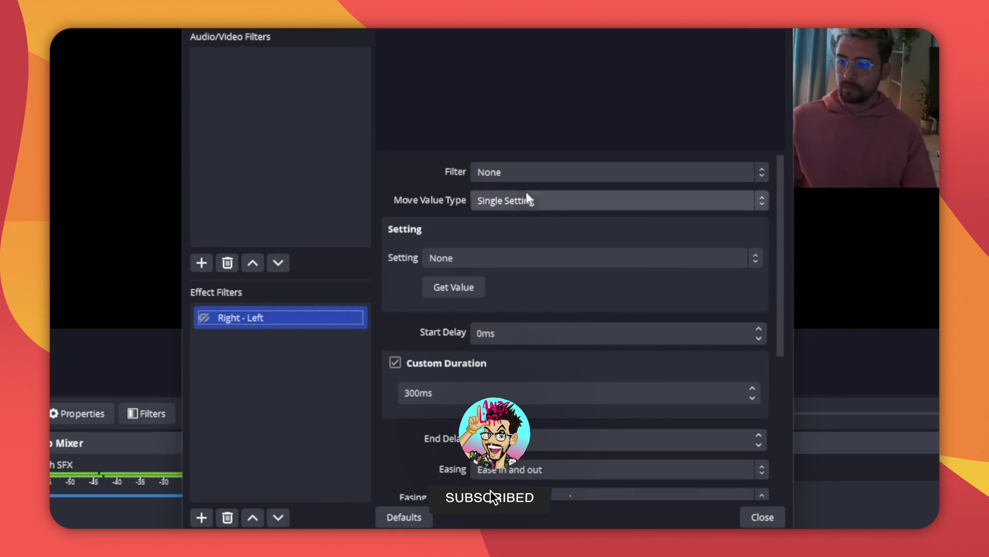
# - Make Right - Left animate Source balance to 0.00% over 2000ms
pyautogui.click(502, 254)
pyautogui.click(490, 305)
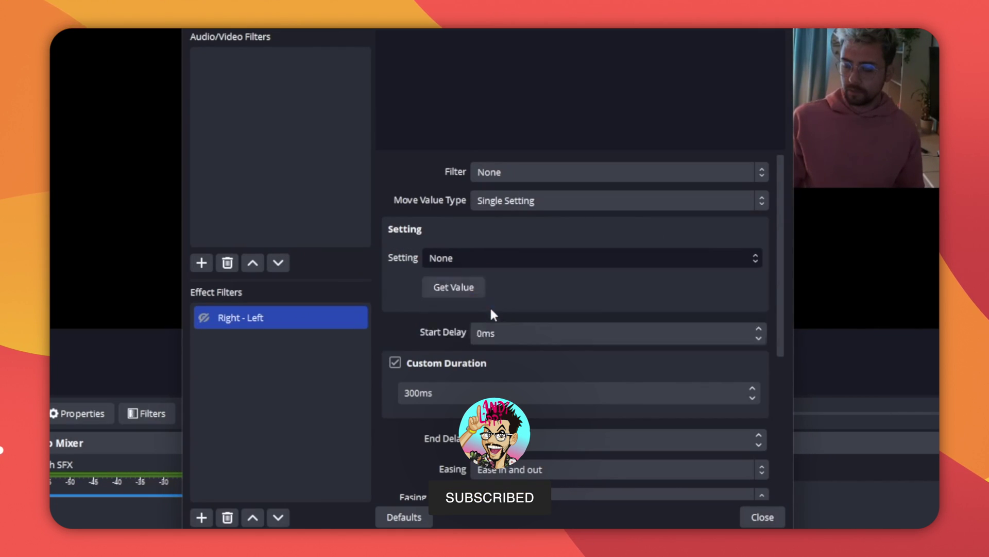
pyautogui.write('0')
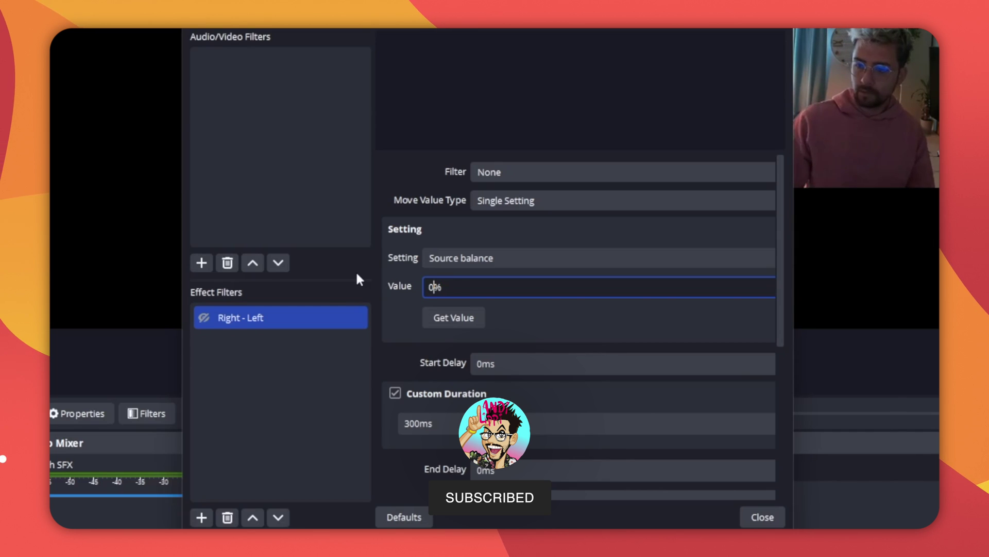
pyautogui.click(577, 335)
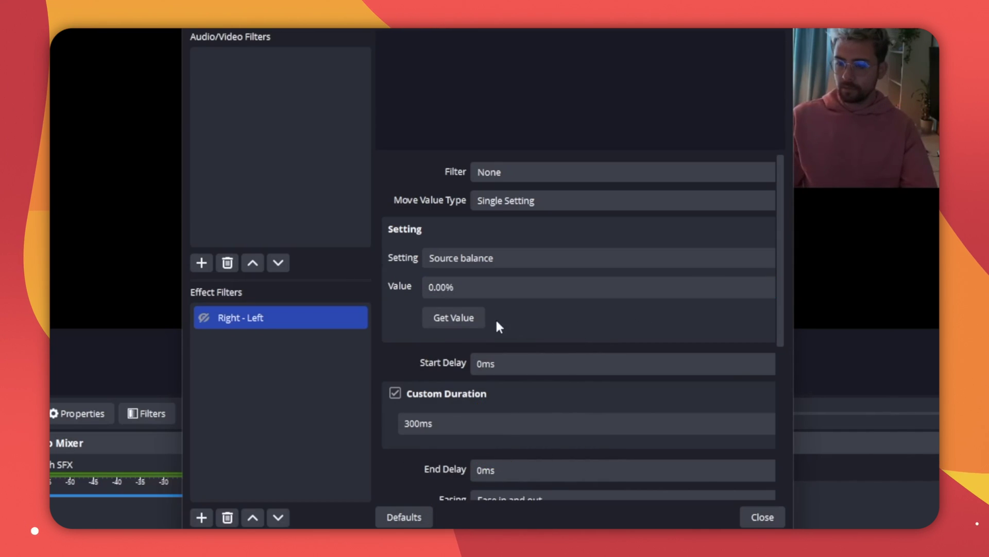
pyautogui.moveTo(410, 423); pyautogui.dragTo(383, 422)
pyautogui.write('2')
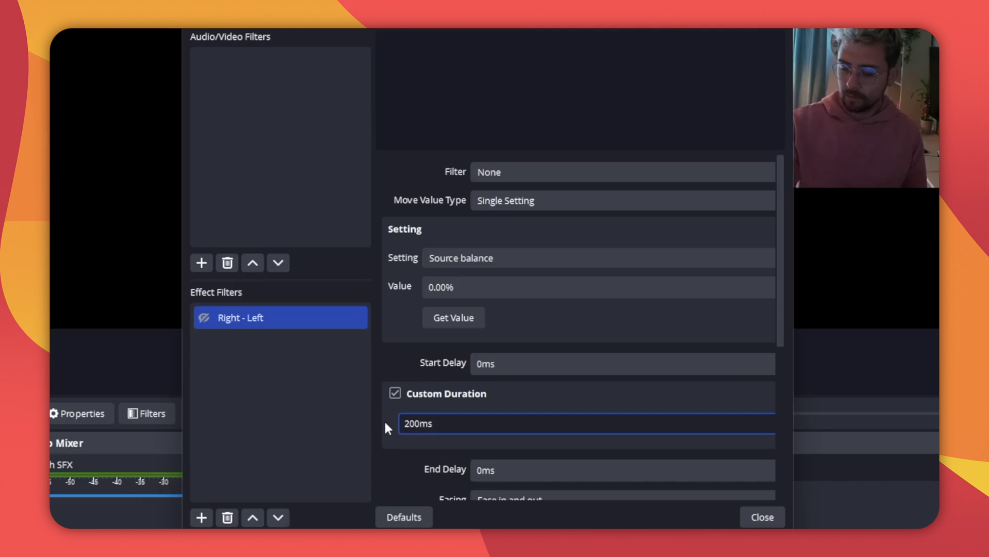
pyautogui.write('0')
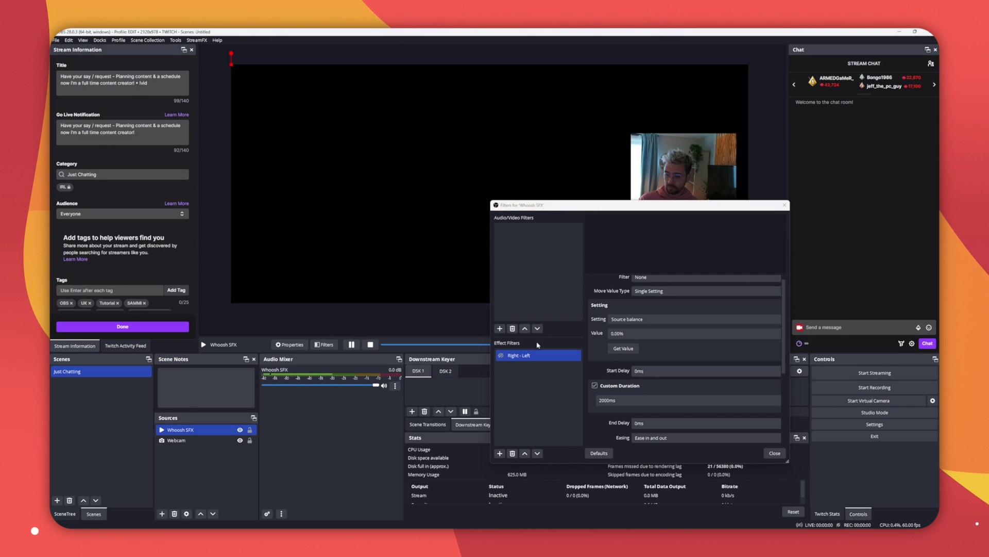
pyautogui.moveTo(552, 208); pyautogui.dragTo(326, 184)
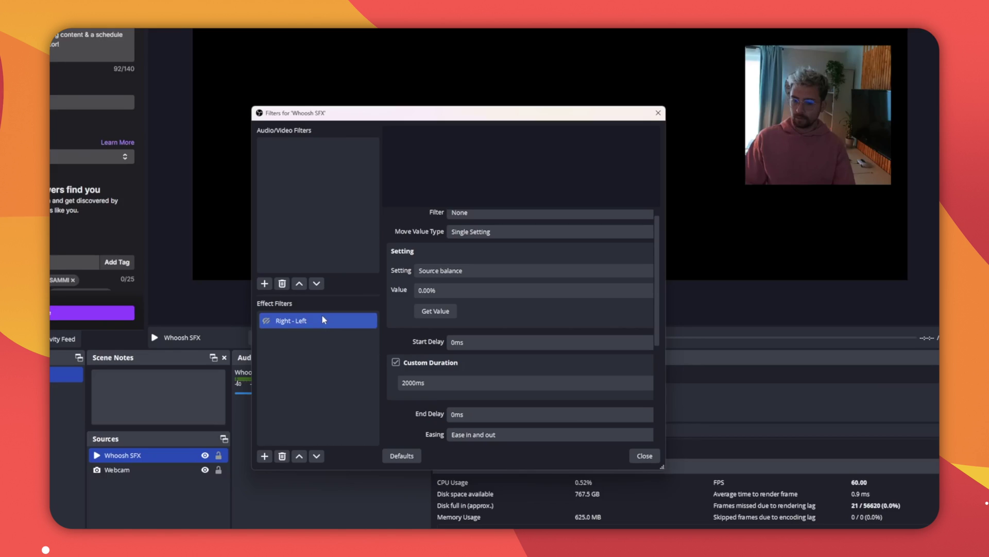
# - Duplicate Right - Left as 'Left - Right' with source balance 100.00%, and enable it
pyautogui.rightClick(315, 329)
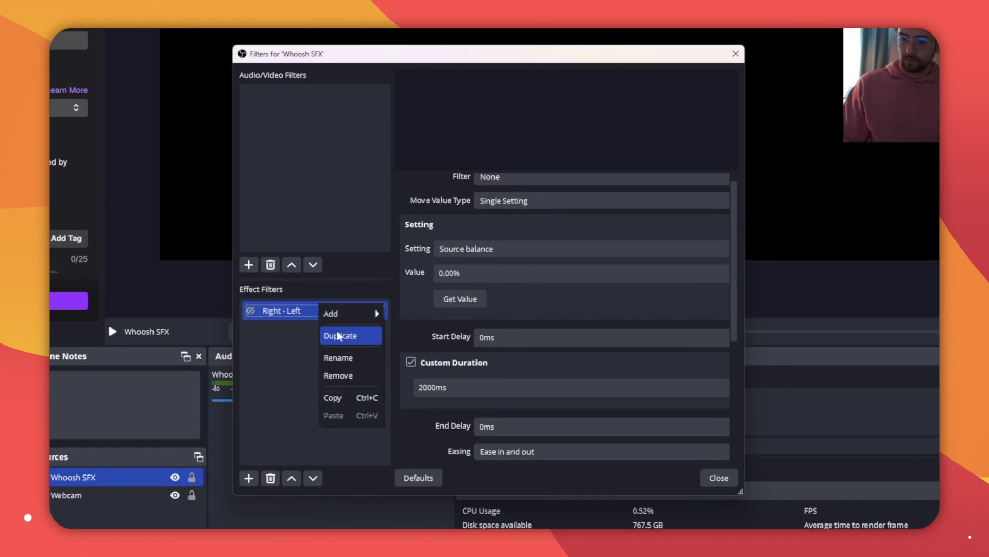
pyautogui.click(338, 335)
pyautogui.write('Left - Right')
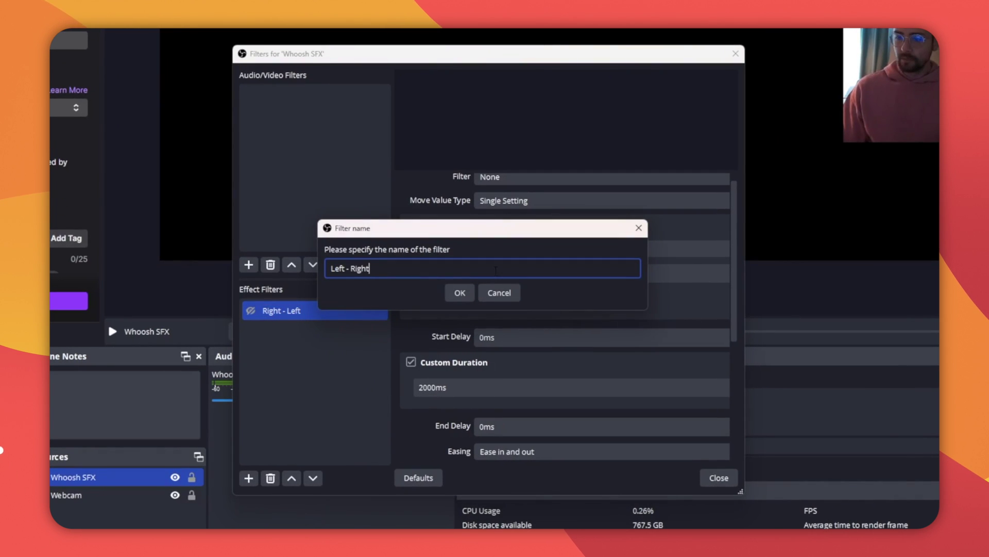
pyautogui.click(459, 293)
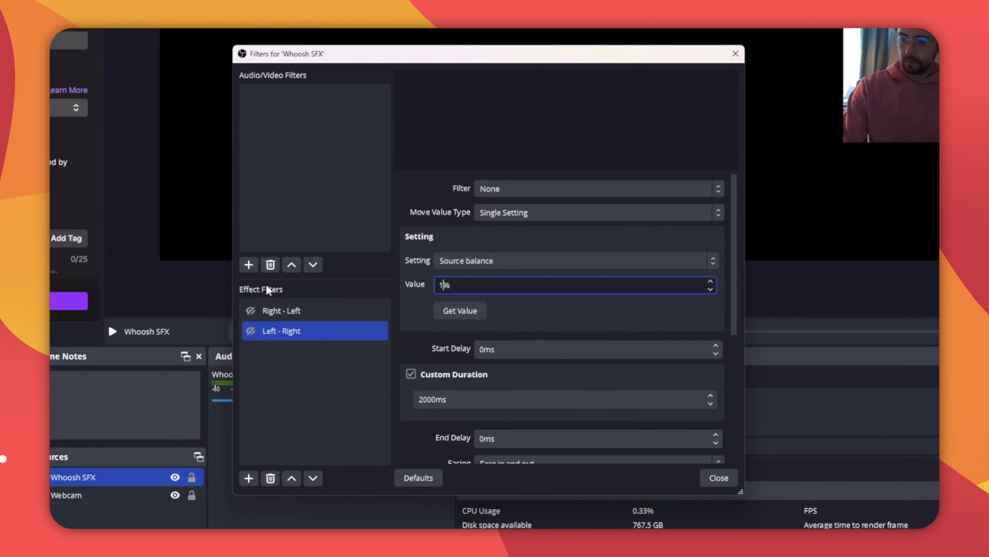
pyautogui.click(251, 331)
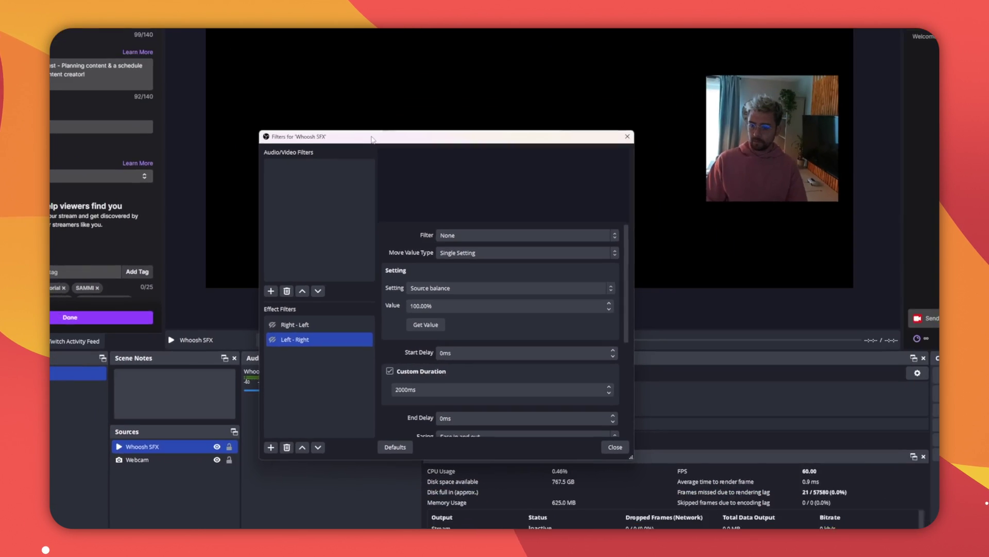
pyautogui.moveTo(388, 56); pyautogui.dragTo(883, 12)
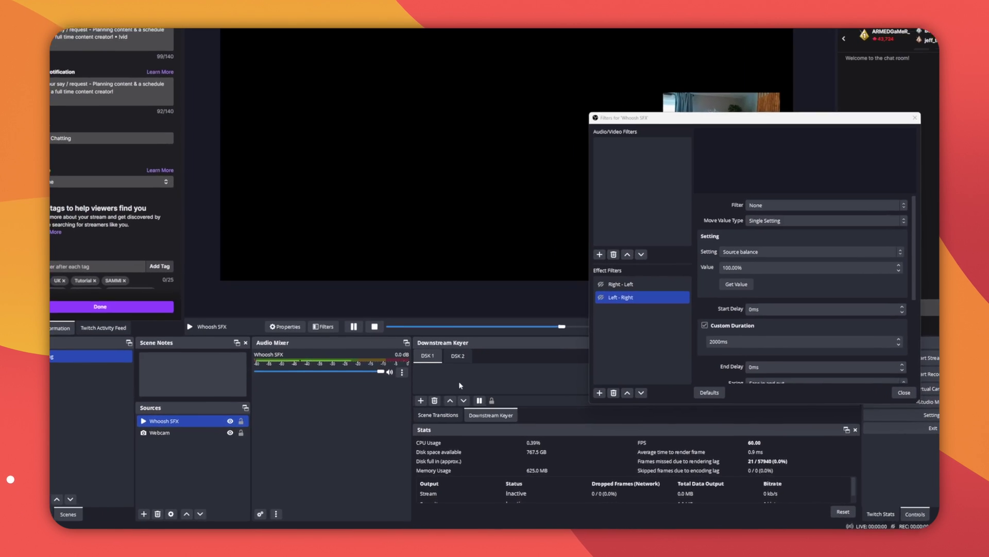
# - Check Whoosh SFX's advanced audio properties, then reopen the Just Chatting scene's filters
pyautogui.click(395, 385)
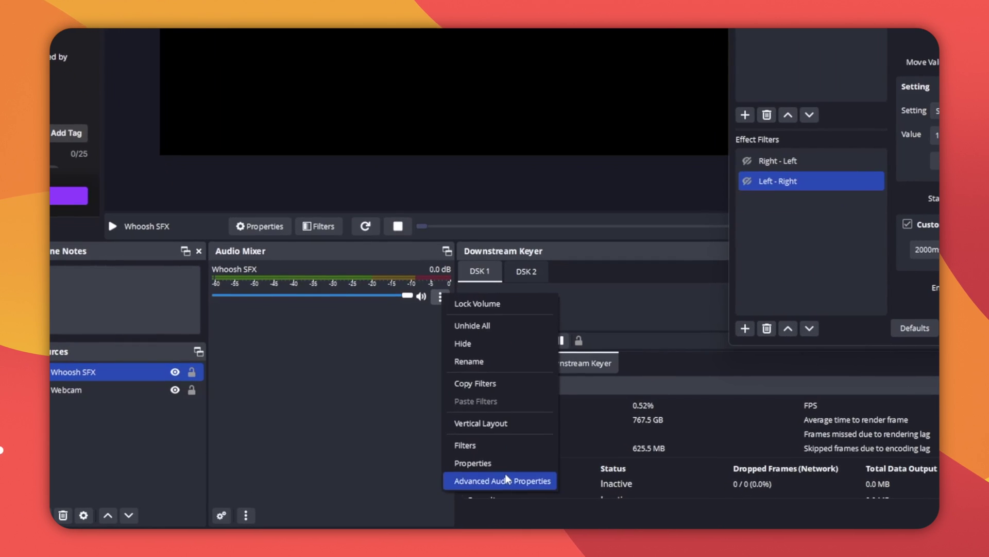
pyautogui.click(505, 480)
pyautogui.click(747, 160)
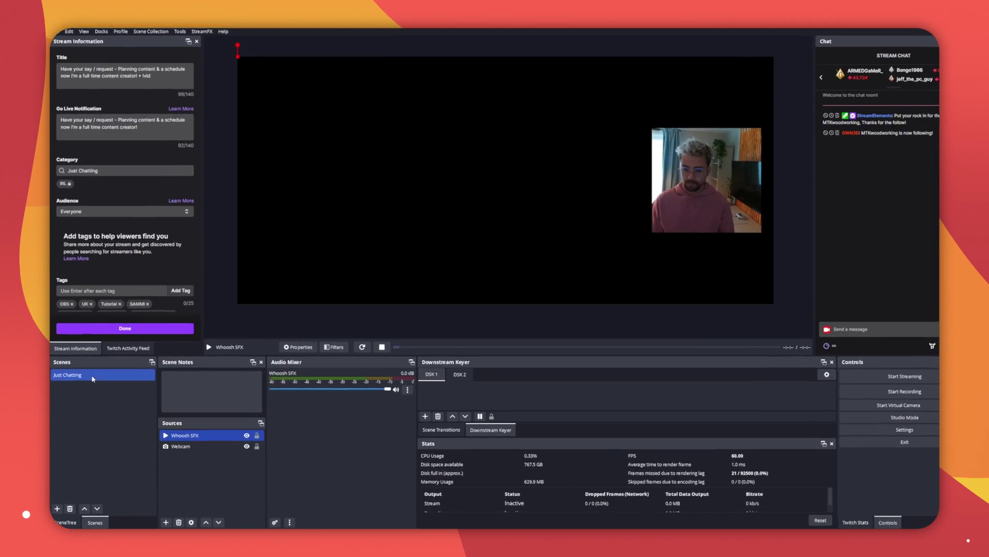
pyautogui.rightClick(93, 379)
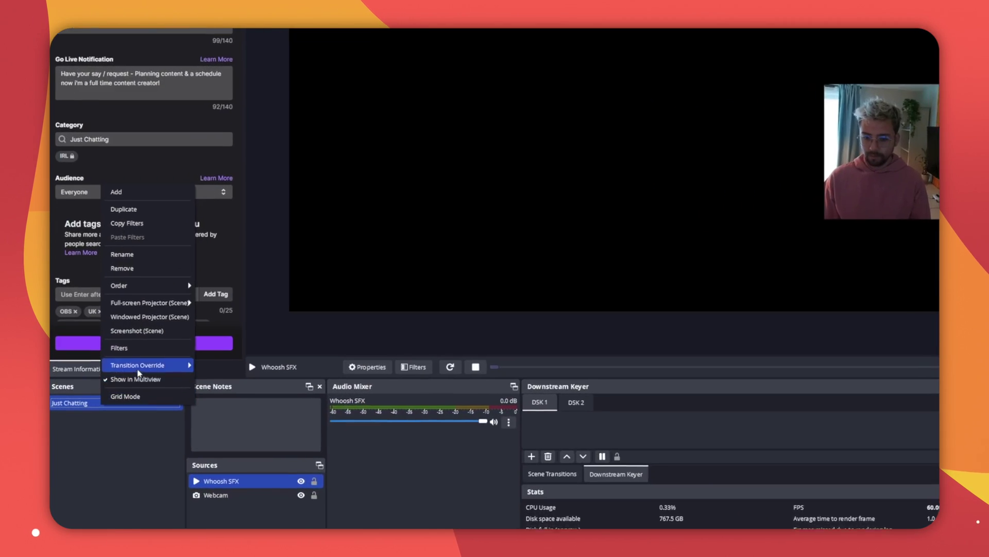
pyautogui.click(123, 352)
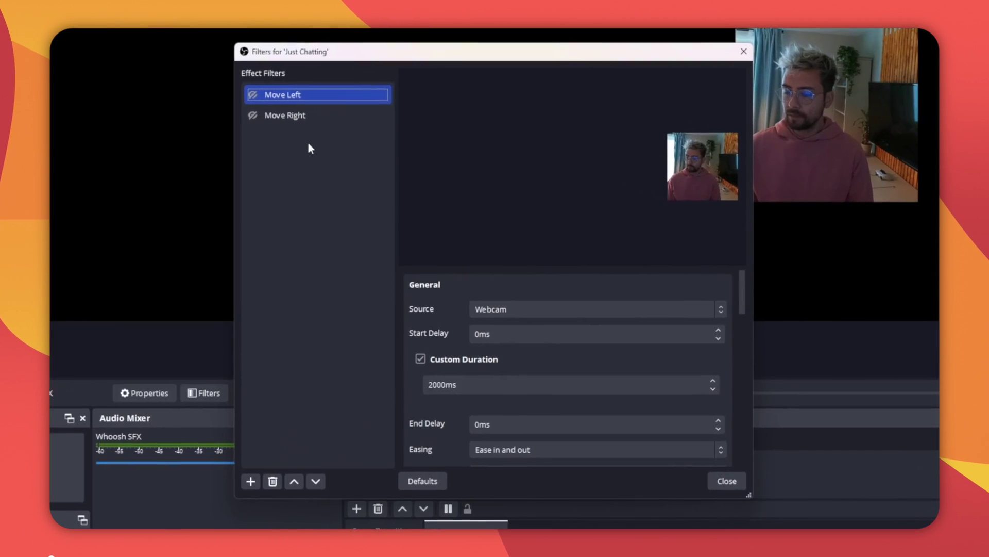
# - Add a Move Source filter named 'Move Left Audio' targeting Whoosh SFX
pyautogui.rightClick(308, 144)
pyautogui.moveTo(321, 154)
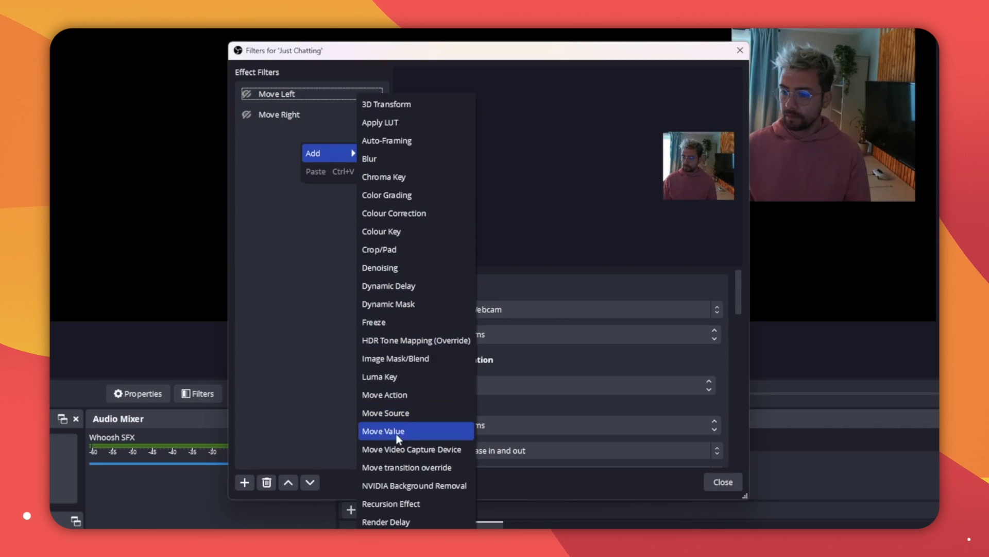
pyautogui.click(398, 418)
pyautogui.write('Move Left Audio')
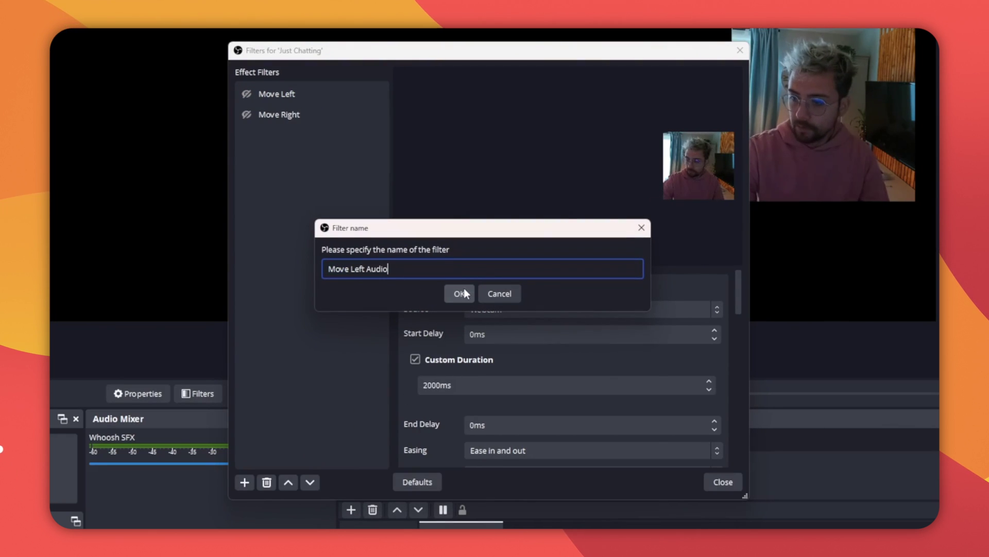
pyautogui.click(464, 289)
pyautogui.click(494, 310)
pyautogui.click(499, 337)
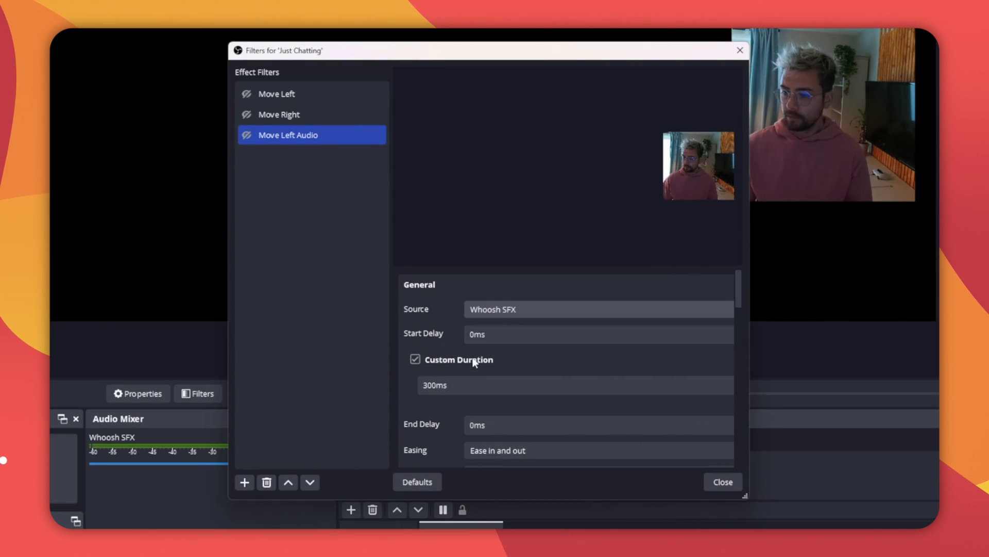
# - Set Move Left Audio's start action to Restart and its simultaneous move to Right - Left
pyautogui.scroll(-3, 438, 412)
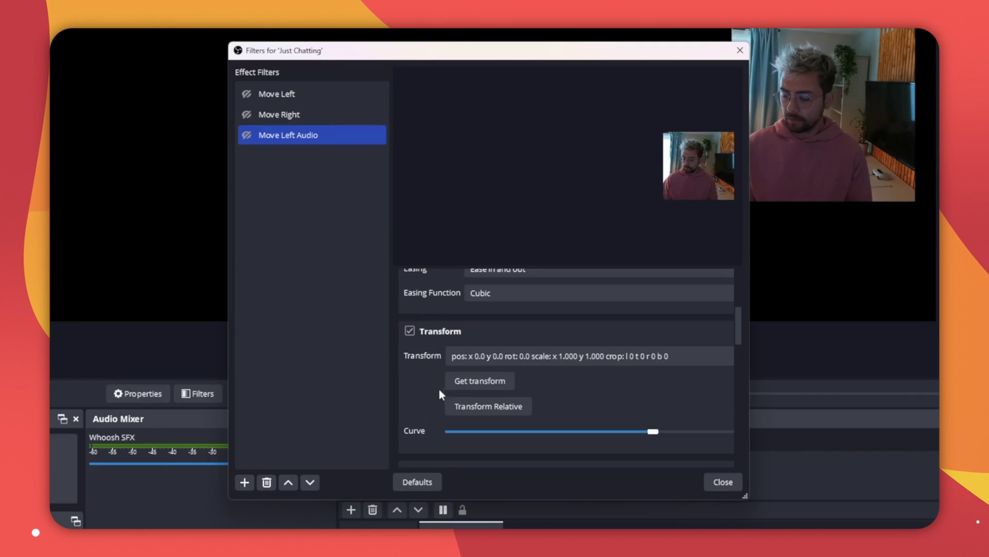
pyautogui.scroll(-5, 412, 332)
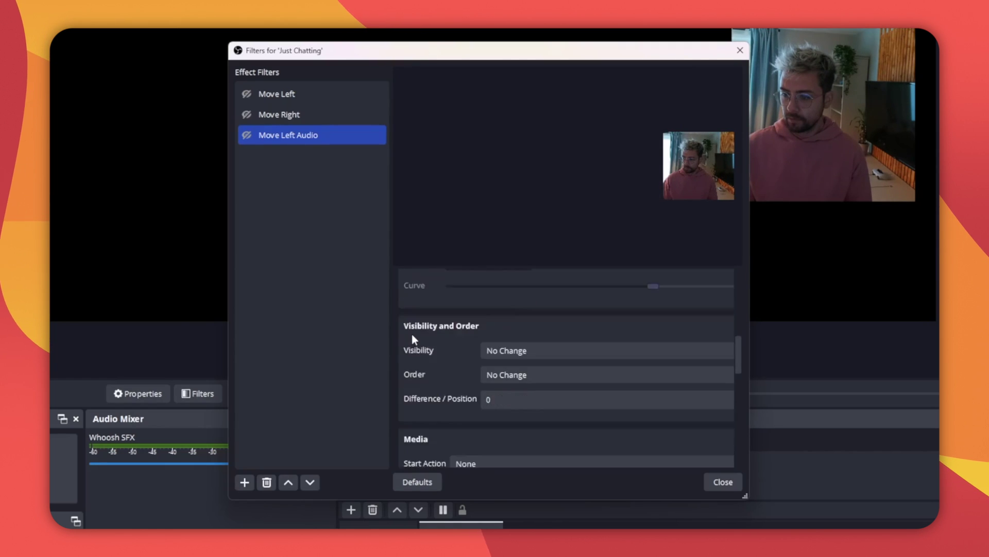
pyautogui.click(470, 318)
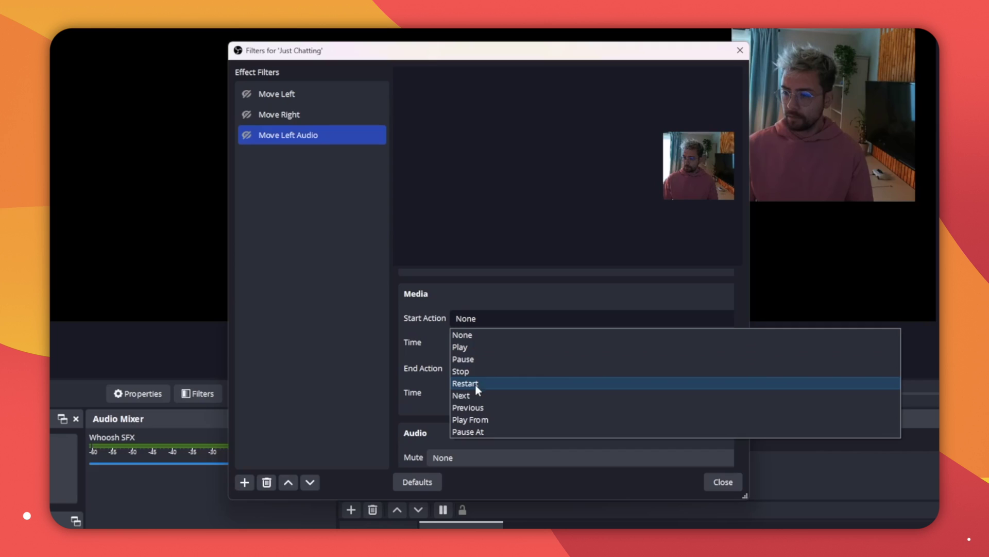
pyautogui.click(475, 384)
pyautogui.scroll(-3, 513, 321)
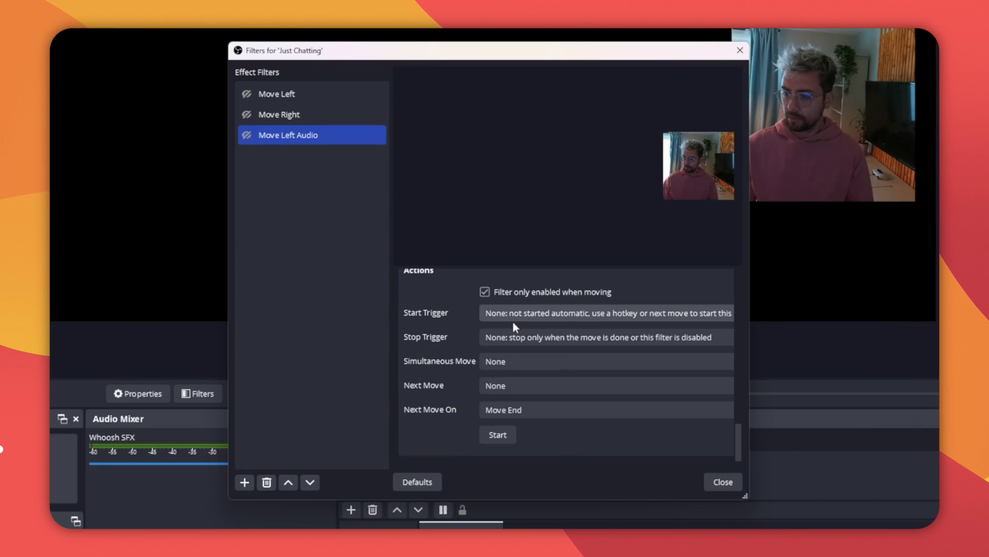
pyautogui.click(508, 359)
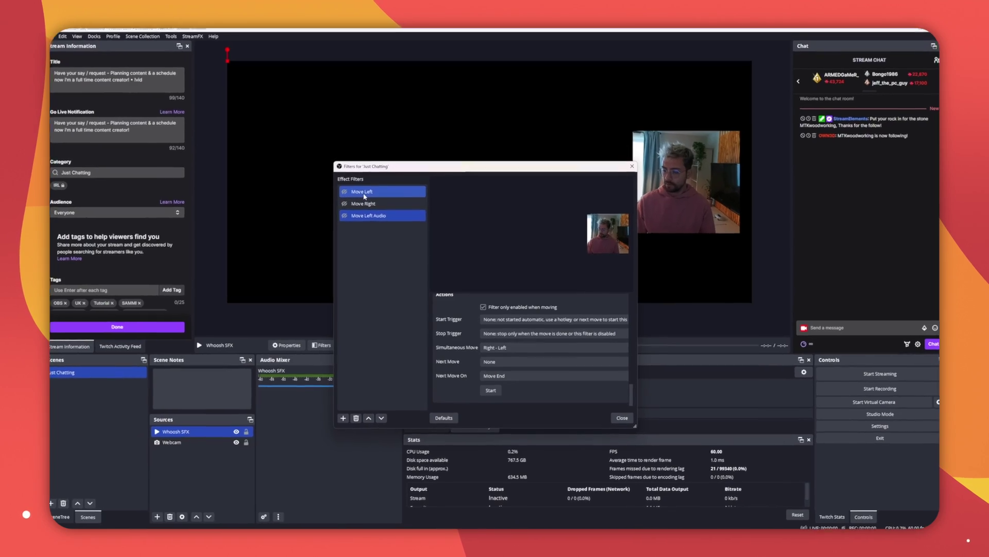
# - Set the Move Left filter's Simultaneous Move to Move Left Audio
pyautogui.scroll(-15, 397, 458)
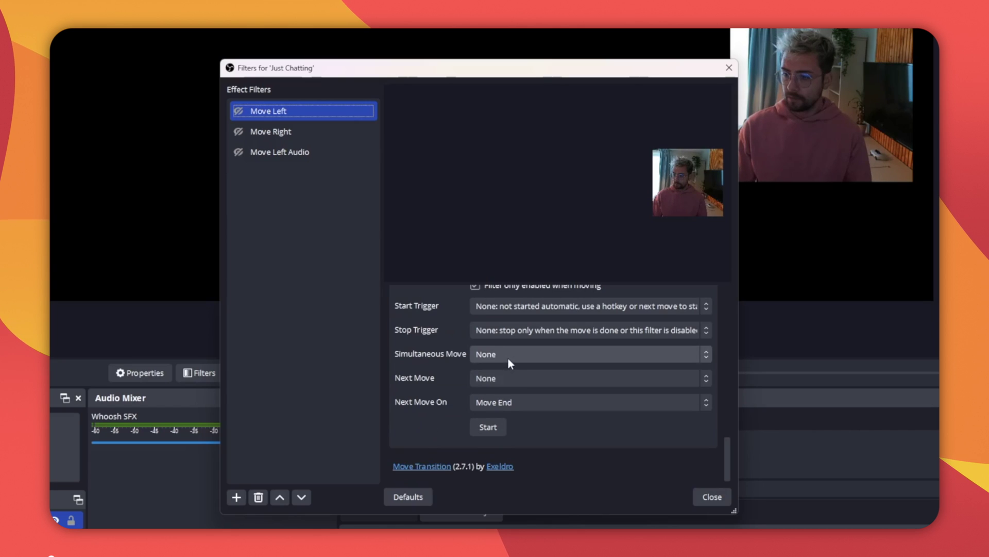
pyautogui.click(508, 358)
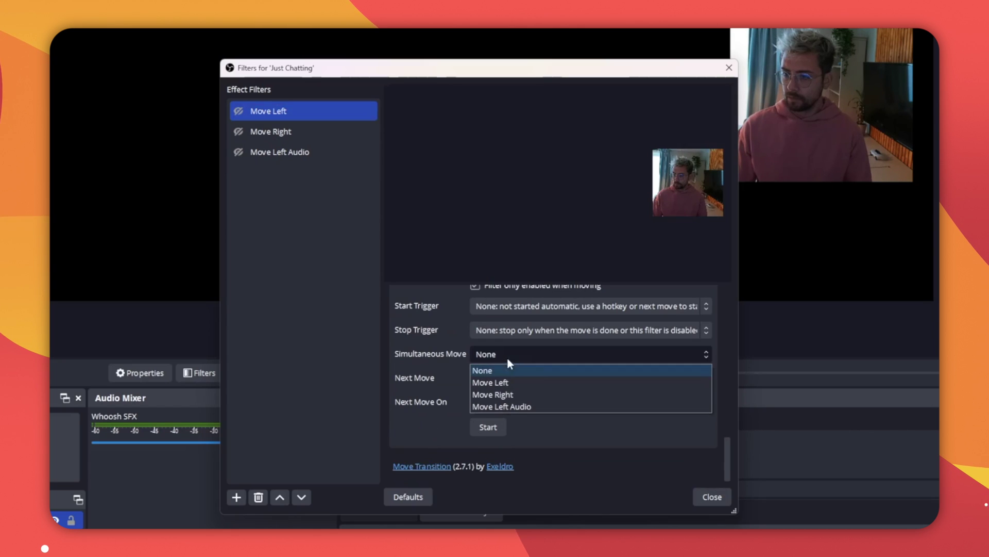
pyautogui.click(528, 405)
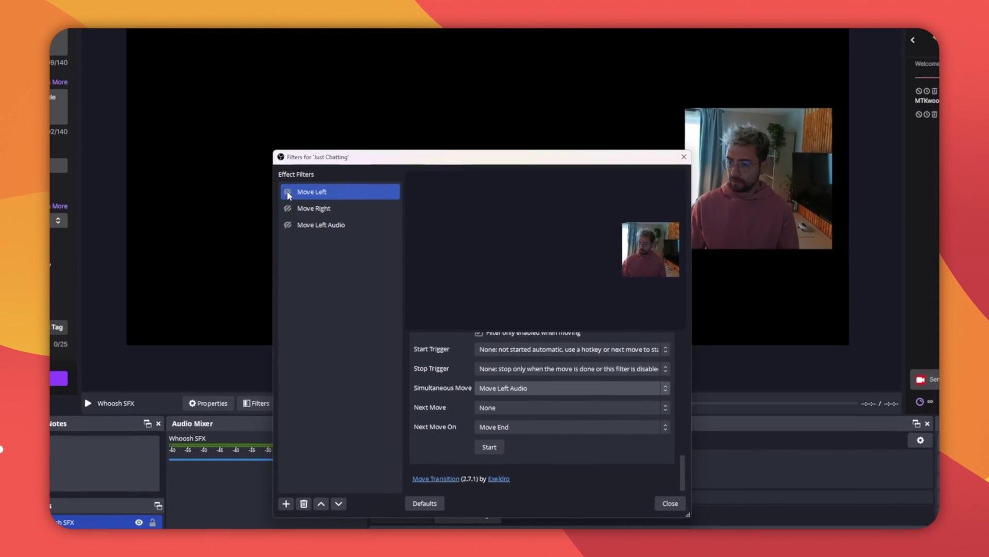
# - Enable Move Left to test that the webcam slides left, then select Move Left Audio
pyautogui.click(238, 110)
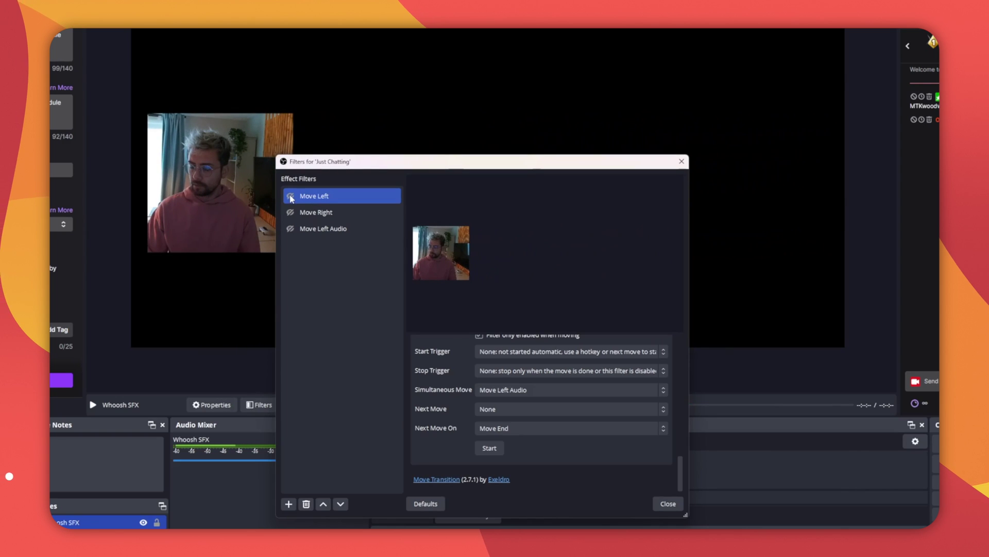
pyautogui.keyDown('ctrl'); pyautogui.click(330, 213); pyautogui.keyUp('ctrl')
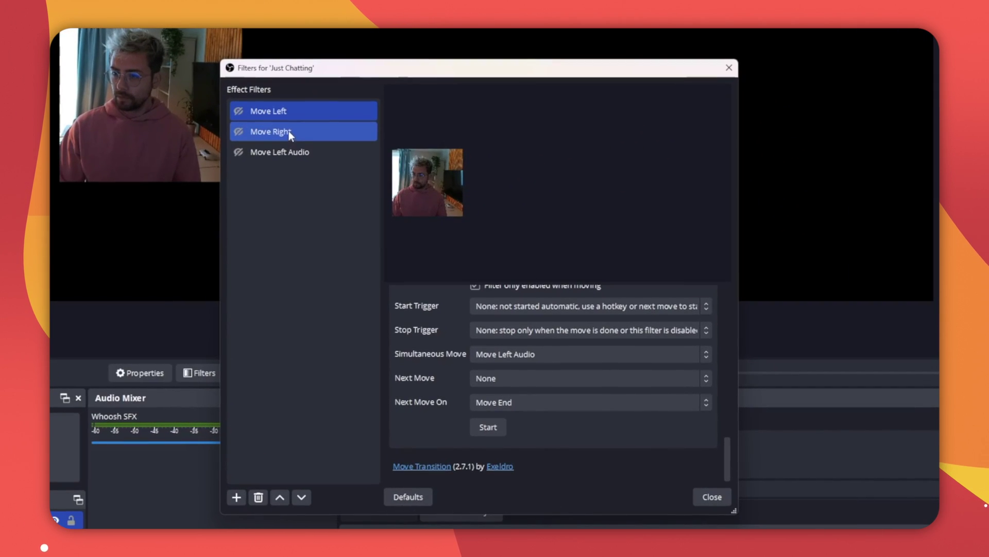
pyautogui.click(285, 152)
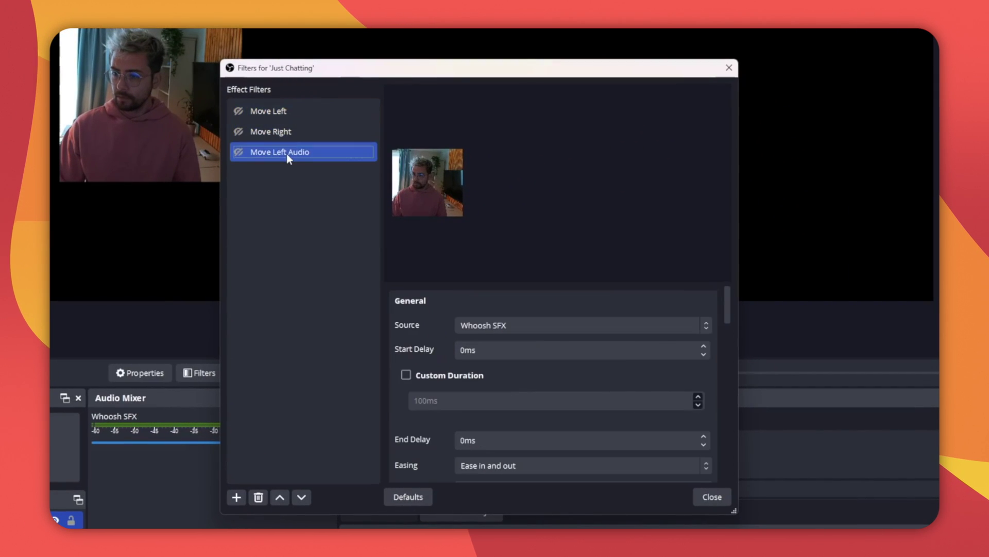
# - Duplicate the Move Left Audio filter and name the copy 'Move Right Audio'
pyautogui.rightClick(287, 153)
pyautogui.click(347, 186)
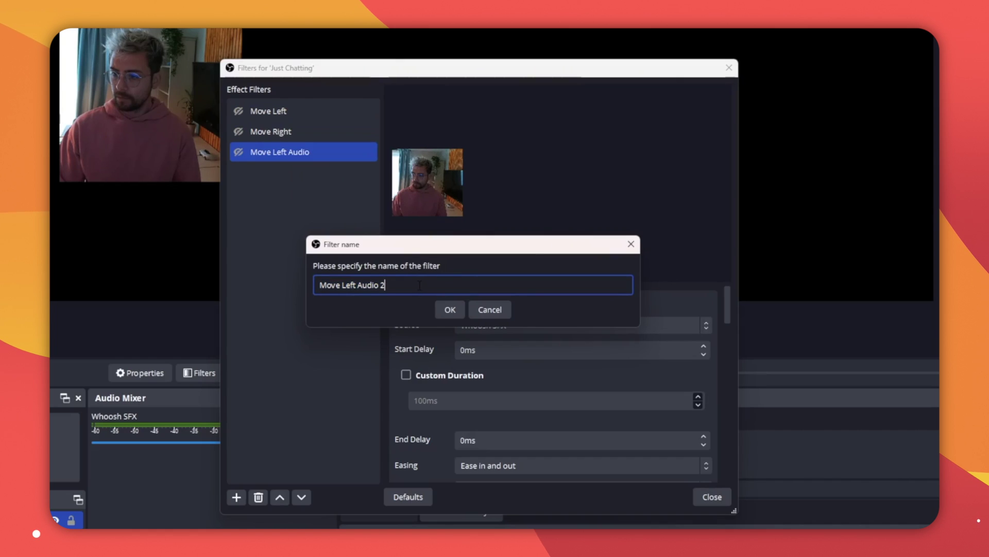
pyautogui.press('BackSpace')
pyautogui.press('BackSpace')
pyautogui.hotkey('ctrl', 'Left')
pyautogui.hotkey('ctrl', 'BackSpace')
pyautogui.write('Right')
pyautogui.press('Return')
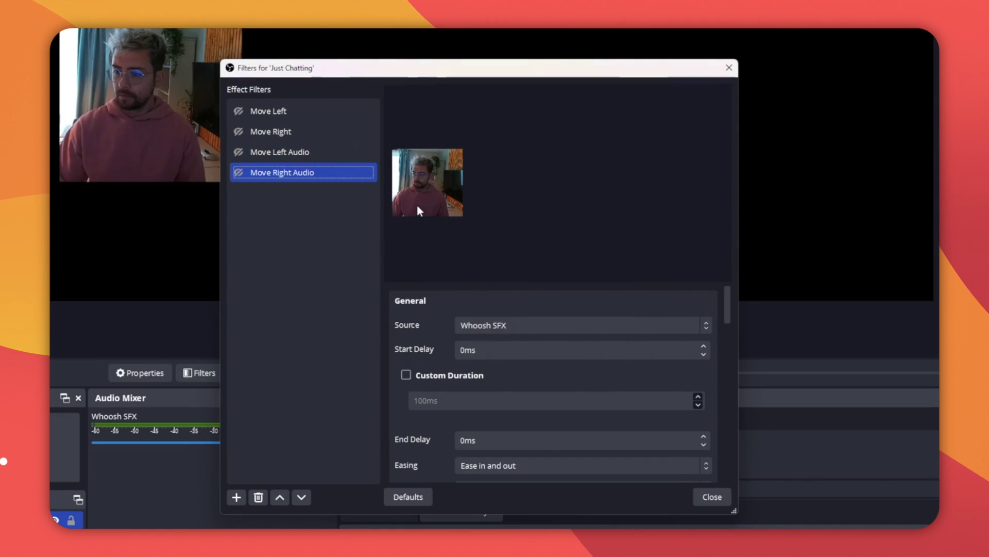
# - Set Move Right Audio's Simultaneous Move to Left - Right
pyautogui.scroll(-10, 428, 410)
pyautogui.click(497, 353)
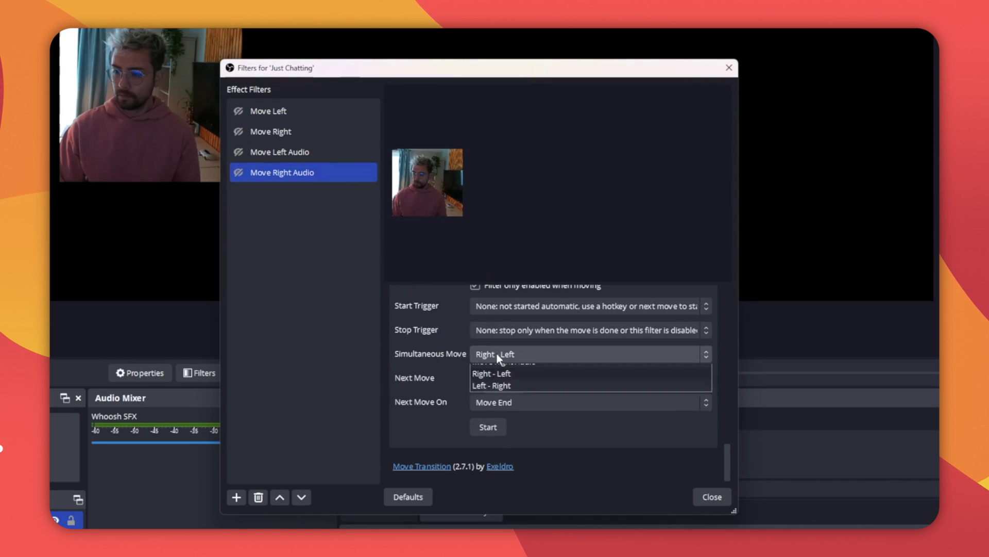
pyautogui.click(500, 441)
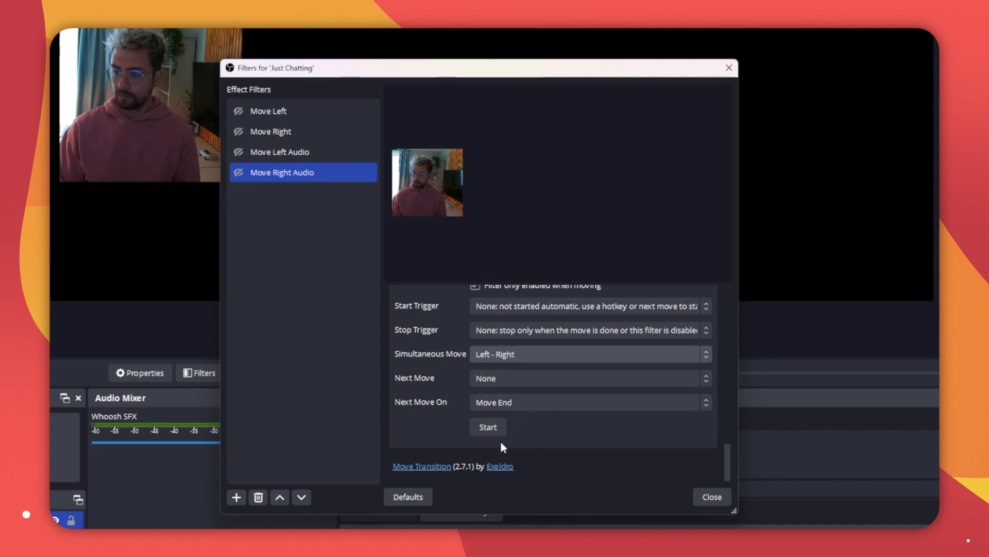
pyautogui.click(283, 132)
# - Set Move Right's Simultaneous Move to Move Right Audio and test the rightward slide with whoosh
pyautogui.scroll(-10, 407, 427)
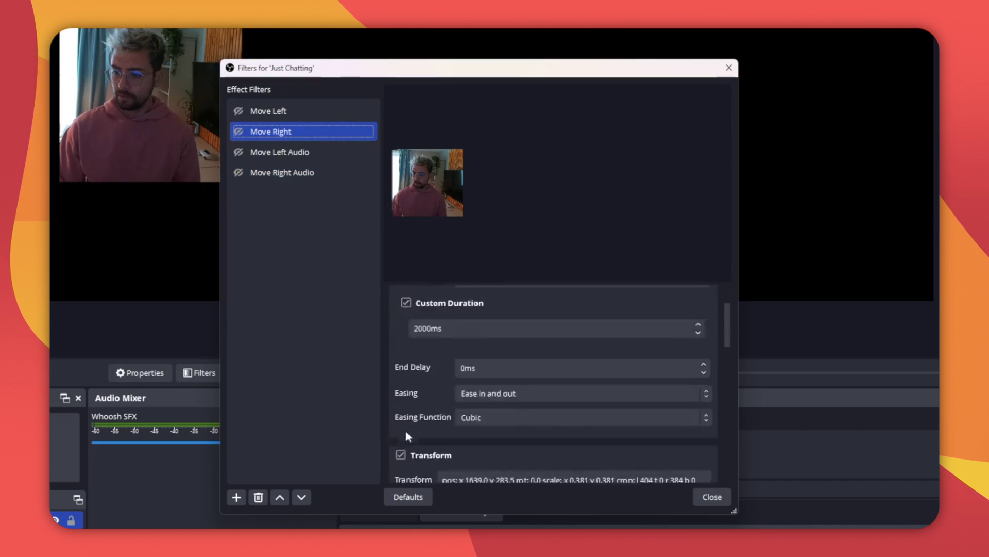
pyautogui.click(493, 353)
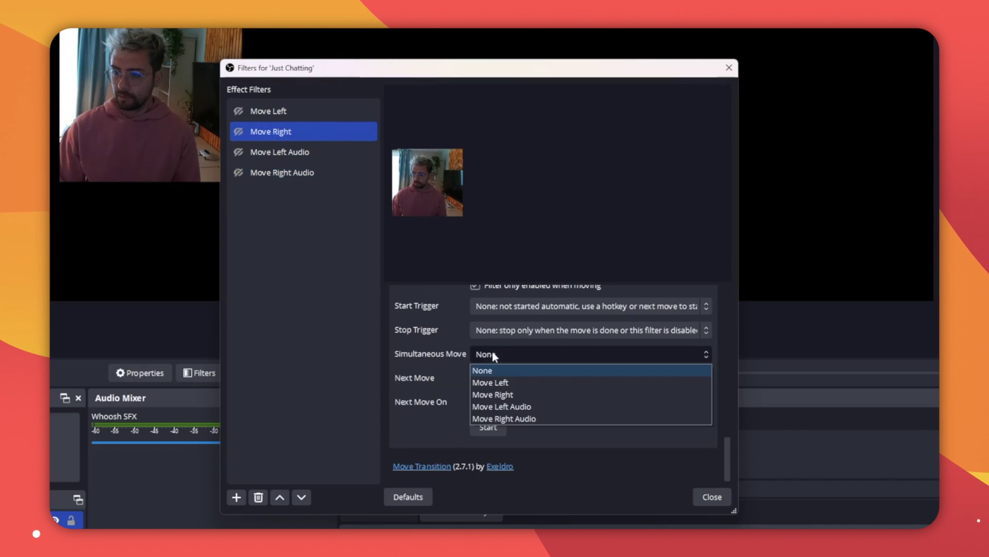
pyautogui.click(513, 417)
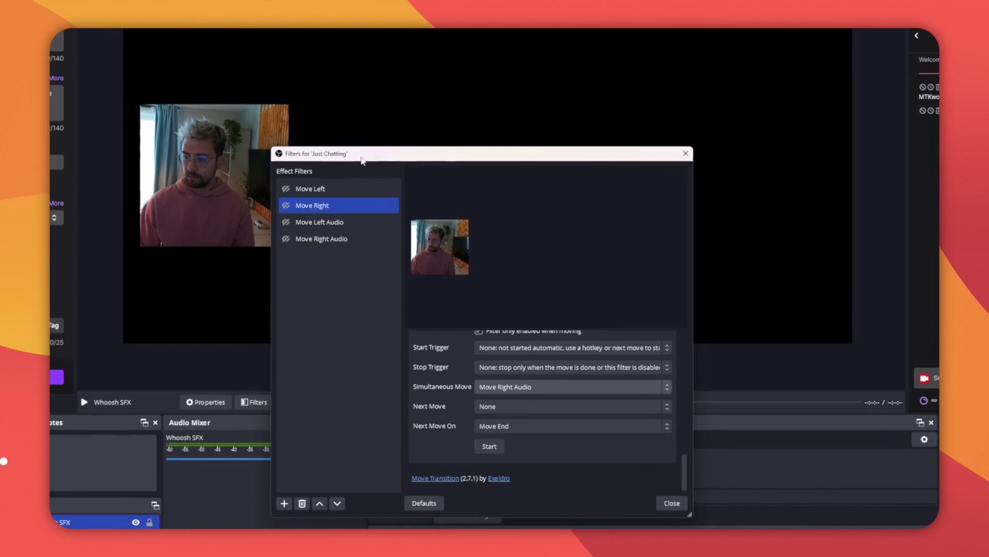
pyautogui.moveTo(337, 68); pyautogui.dragTo(588, 224)
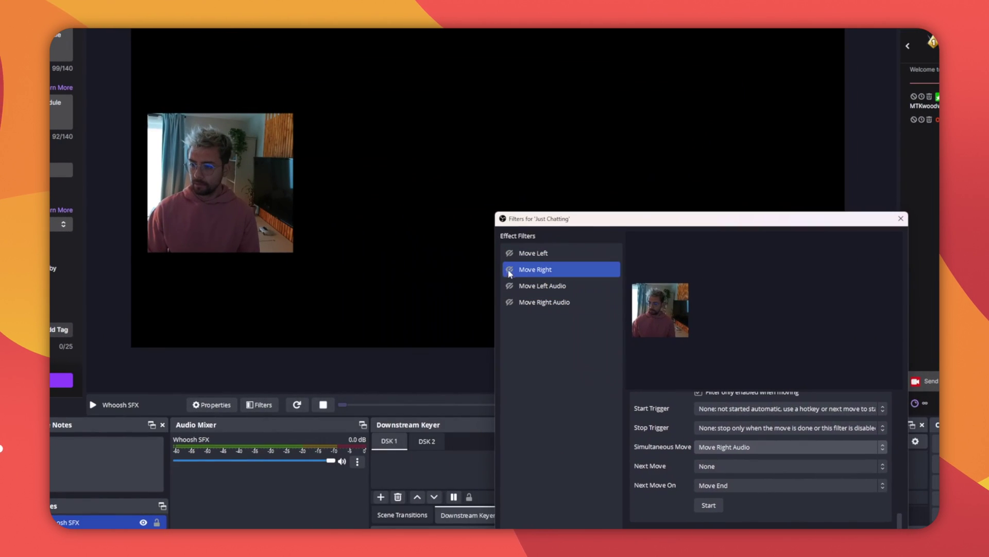
pyautogui.click(509, 270)
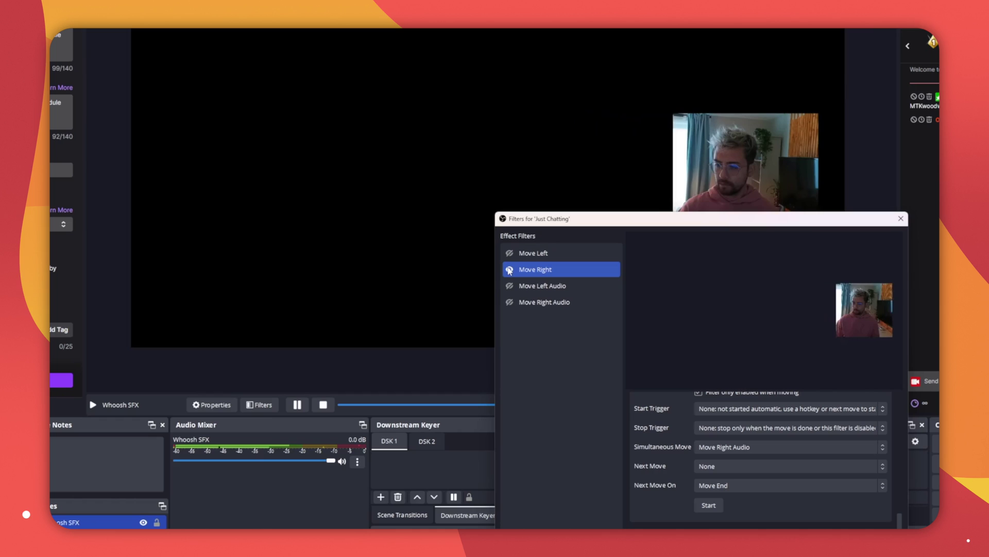